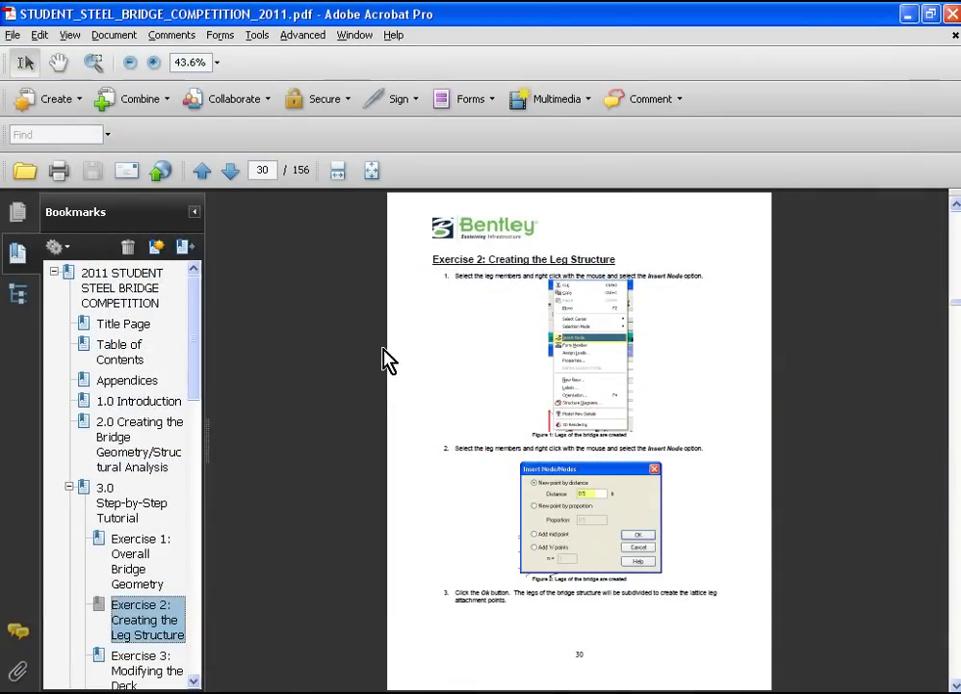
Fit the 'Exercise 2: Creating the Leg Structure' tutorial page to the window width at 83%.
click(337, 170)
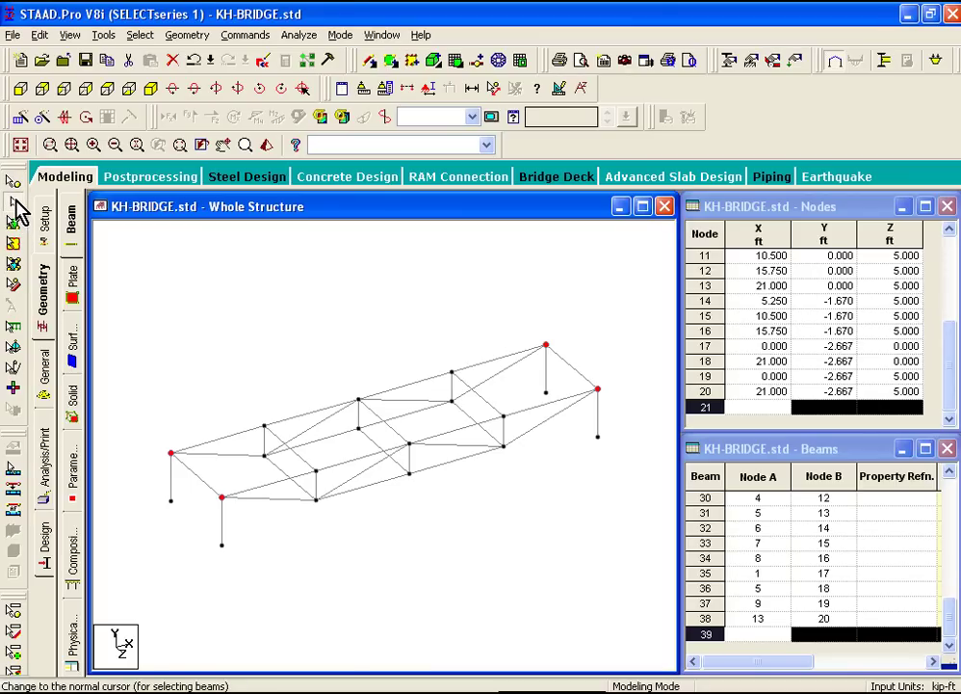
With the Beams cursor, select front-left leg beam 37 on its own, deselecting beam 35.
click(14, 203)
click(172, 472)
ctrl+click(222, 532)
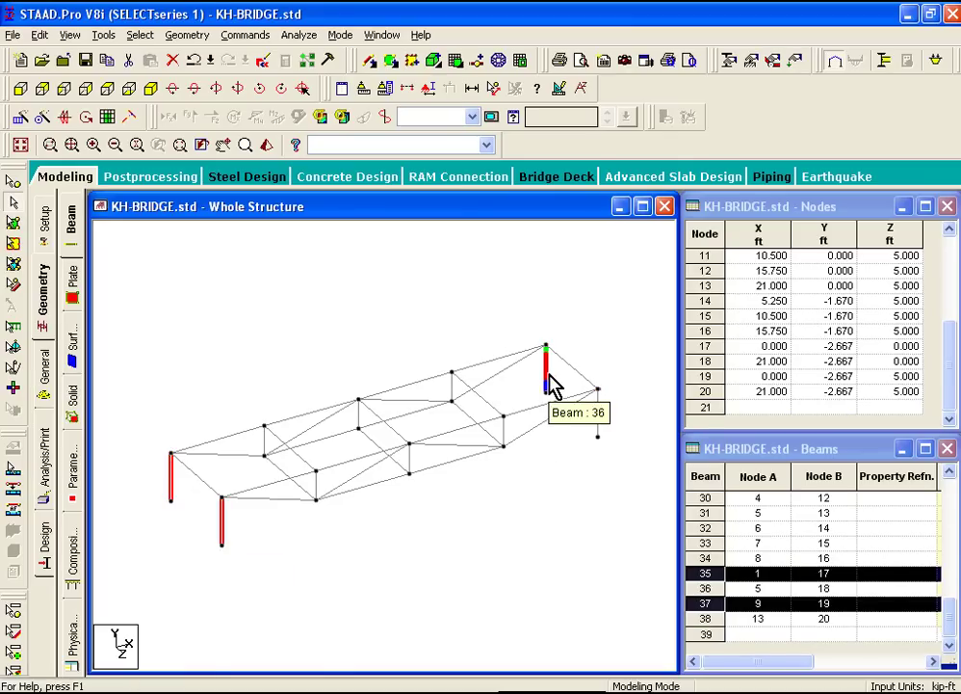
click(224, 533)
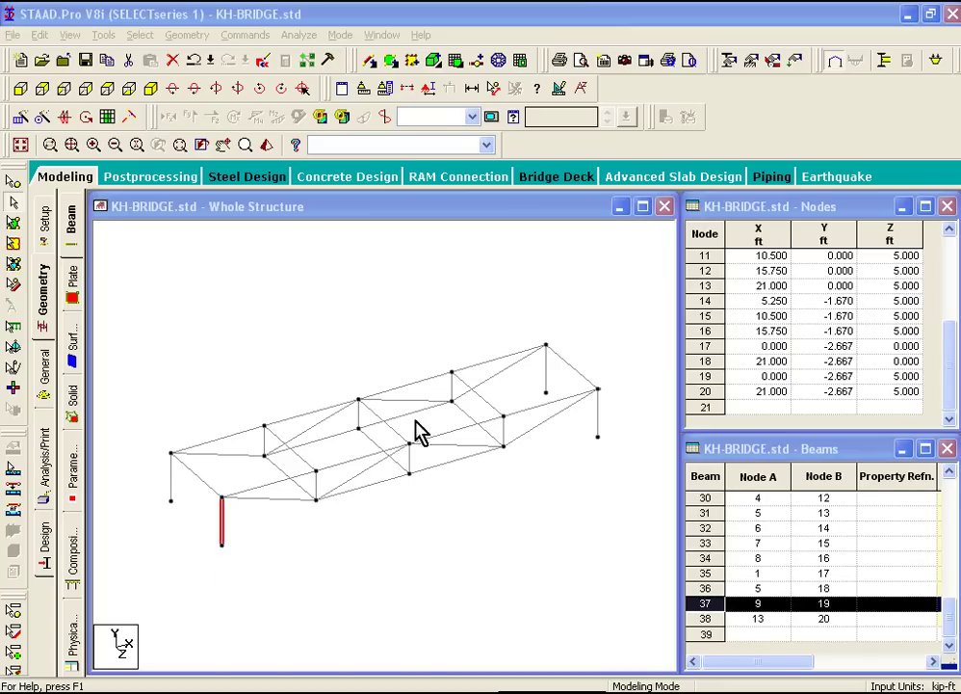
right_click(222, 539)
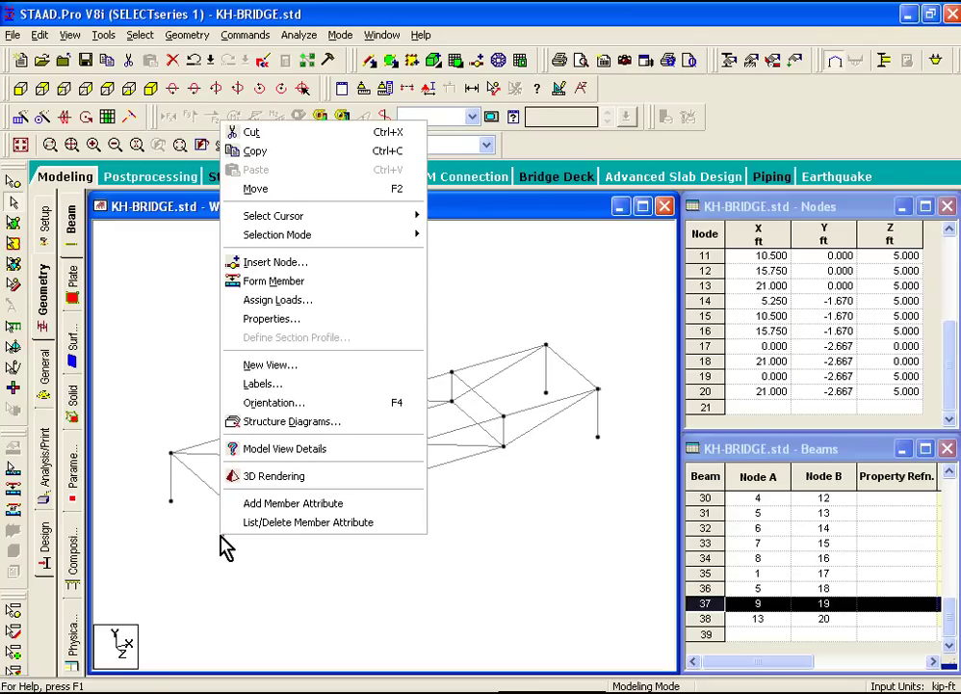
click(273, 264)
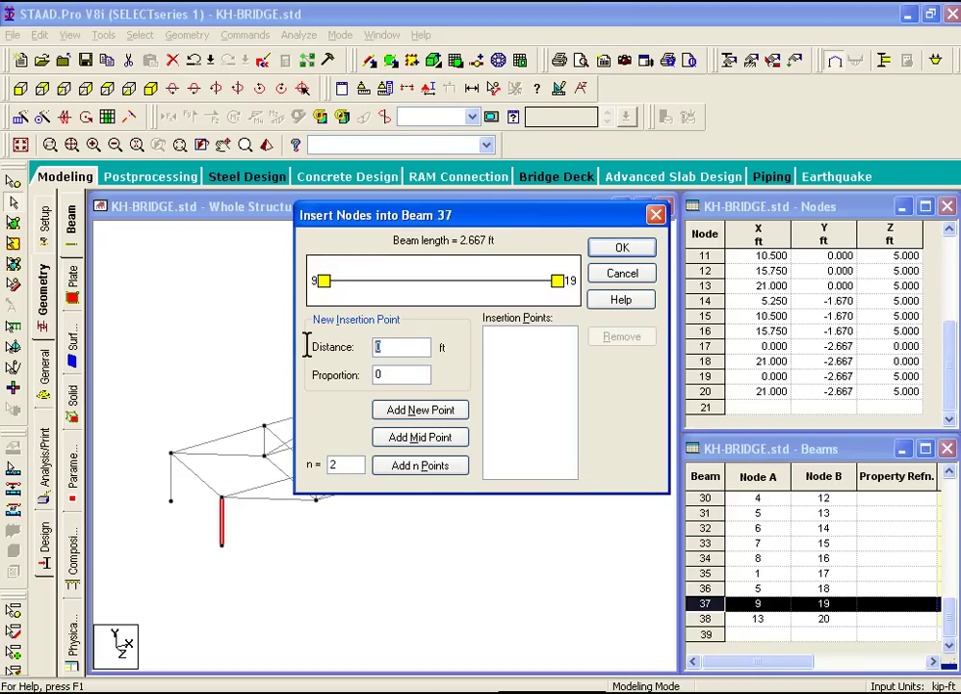
double_click(340, 462)
click(606, 252)
Add leg beams 38, 36 and 35 to the selected beam 37.
ctrl+click(598, 429)
ctrl+click(546, 379)
ctrl+click(172, 482)
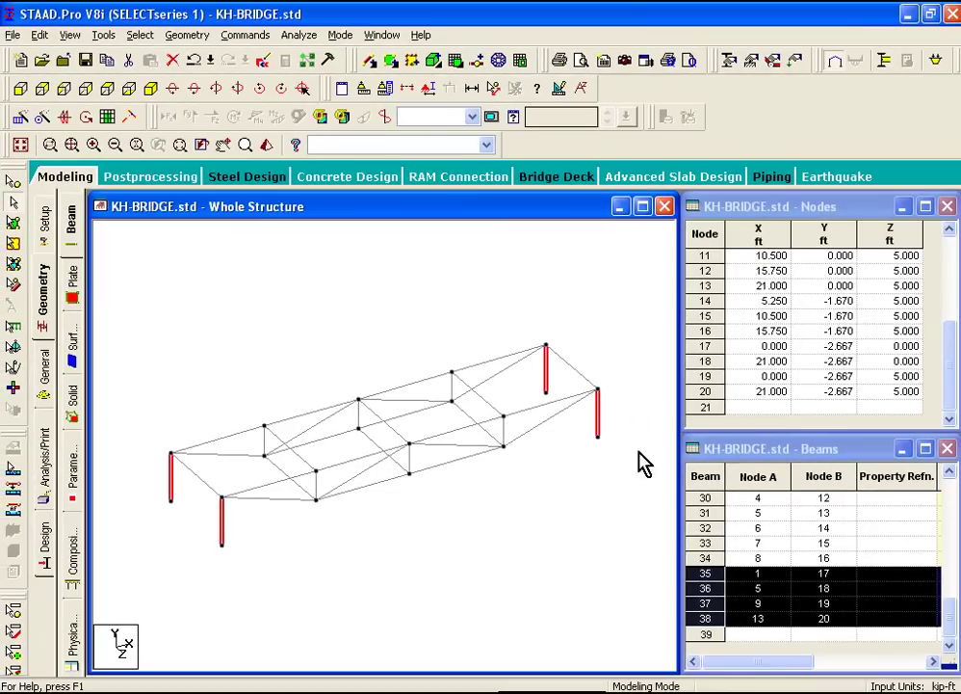
Insert a node 0.5 ft down each selected leg, creating nodes 21–24.
right_click(539, 383)
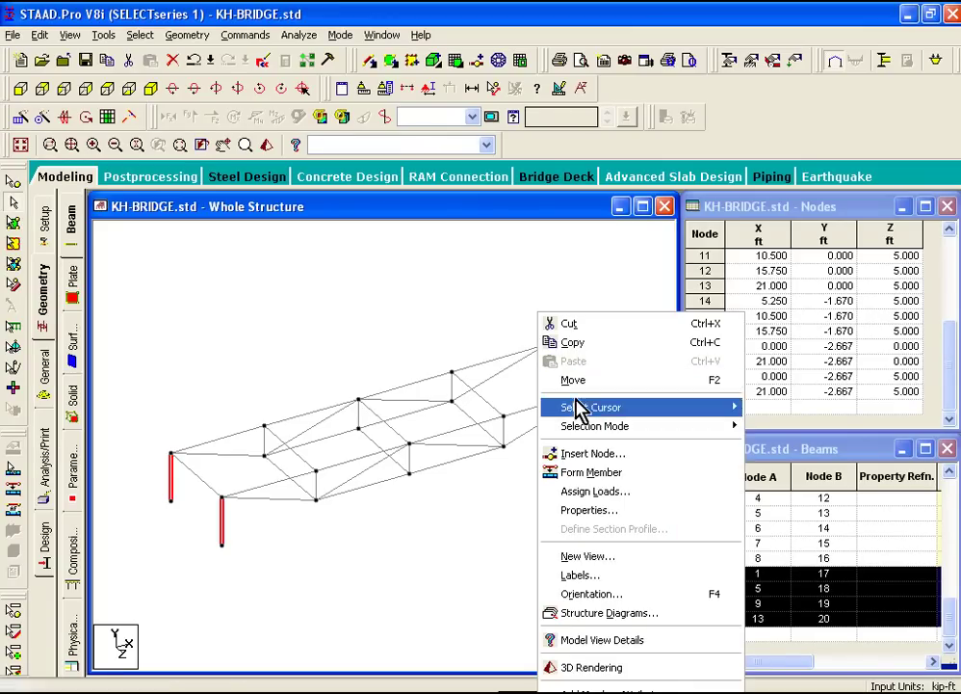
click(592, 454)
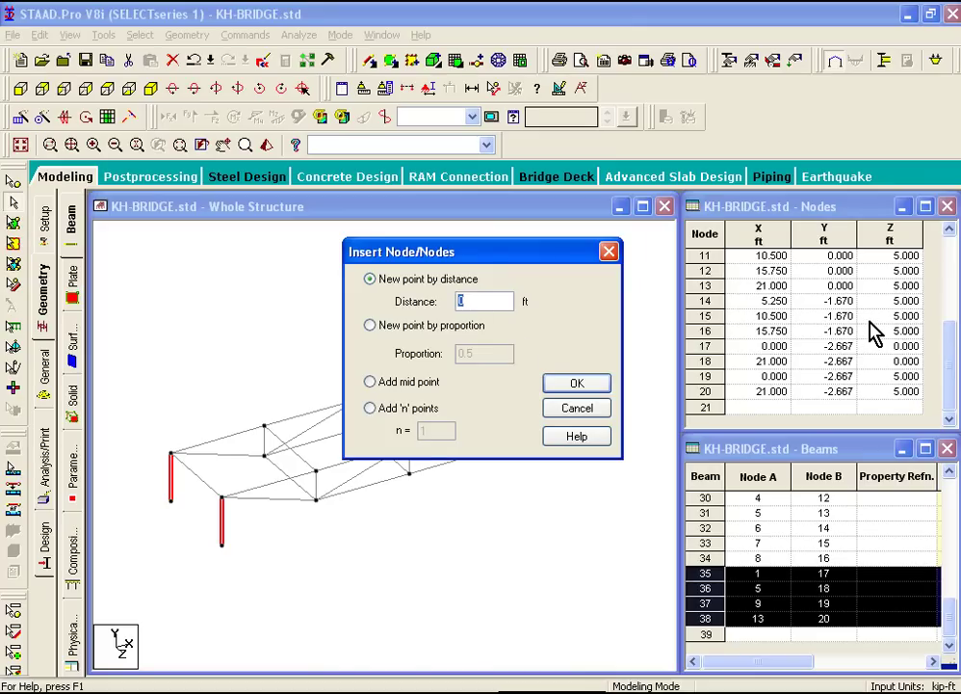
text(0.5)
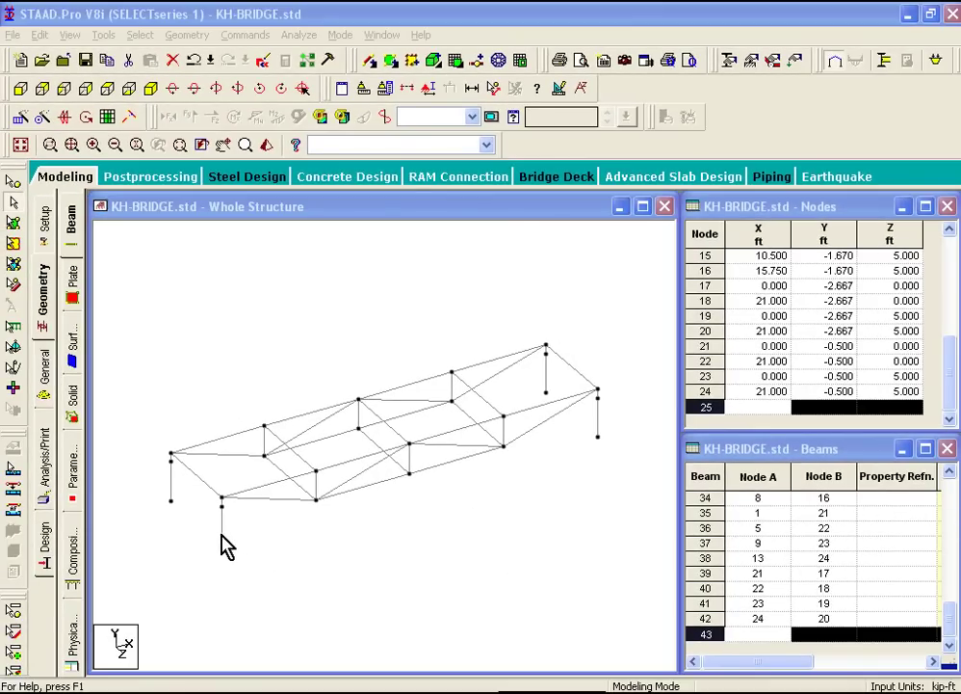
Select node 19 at the foot of the front-left leg and copy it.
click(222, 535)
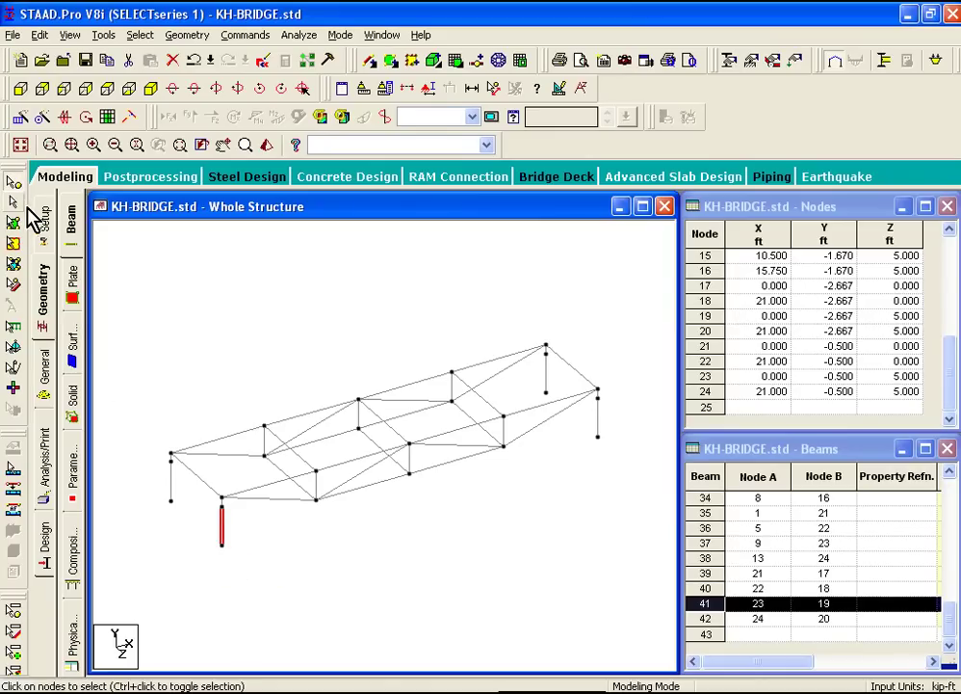
click(222, 545)
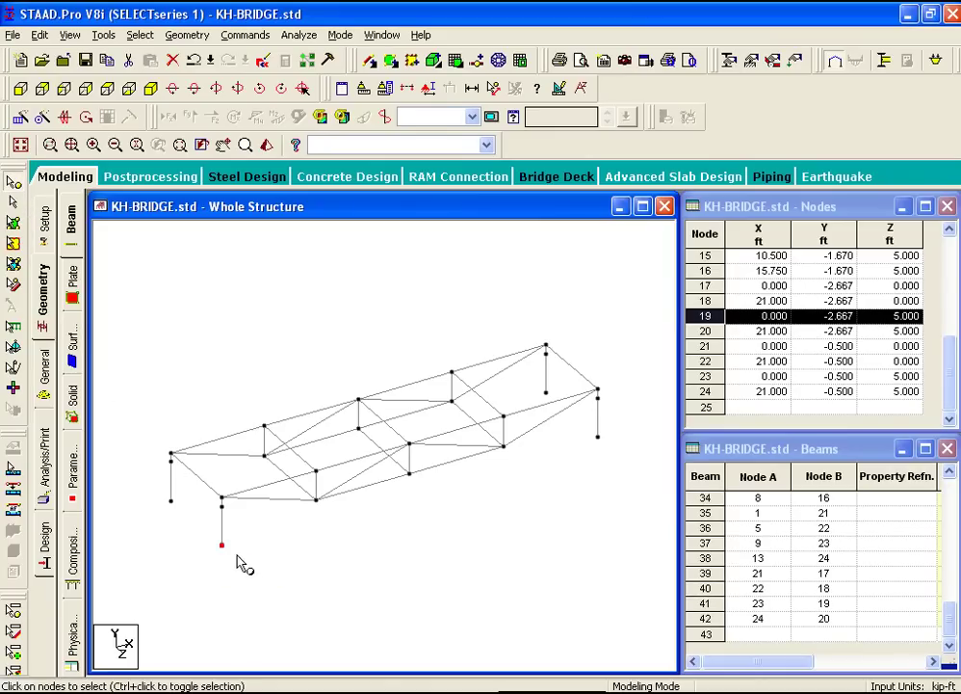
key(Right)
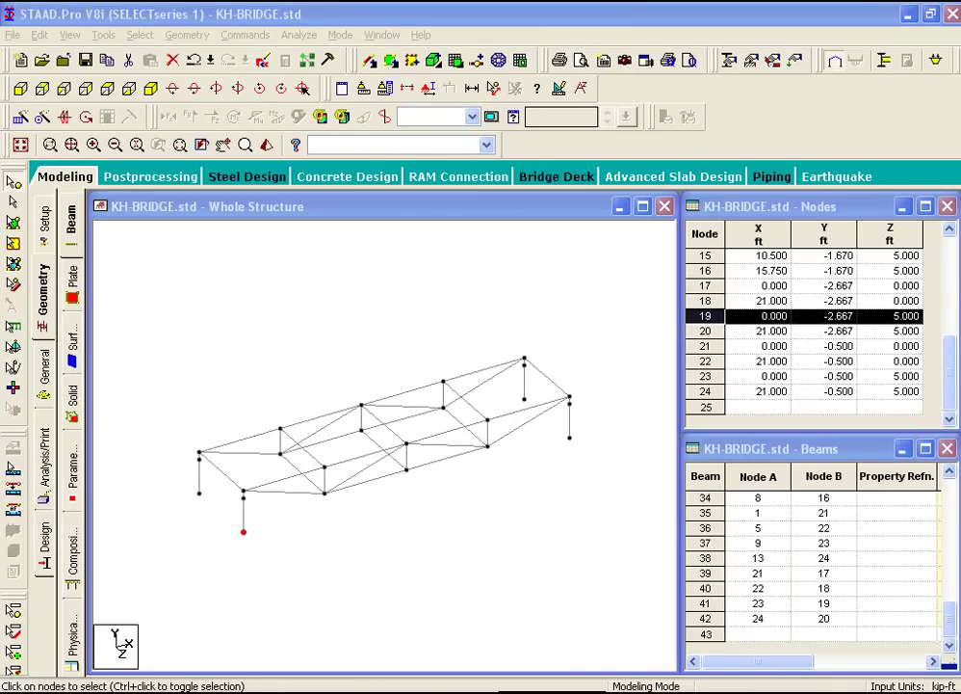
right_click(245, 536)
click(320, 254)
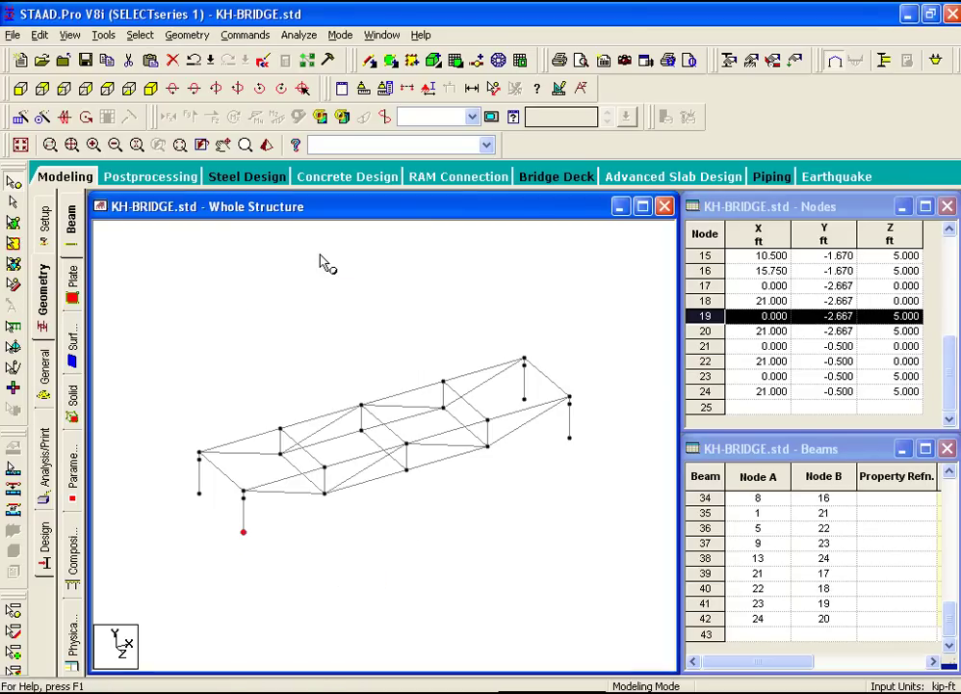
Paste node 19 offset 0.25 ft in X and Z, creating node 25 at (0.250, -2.667, 5.250).
right_click(255, 300)
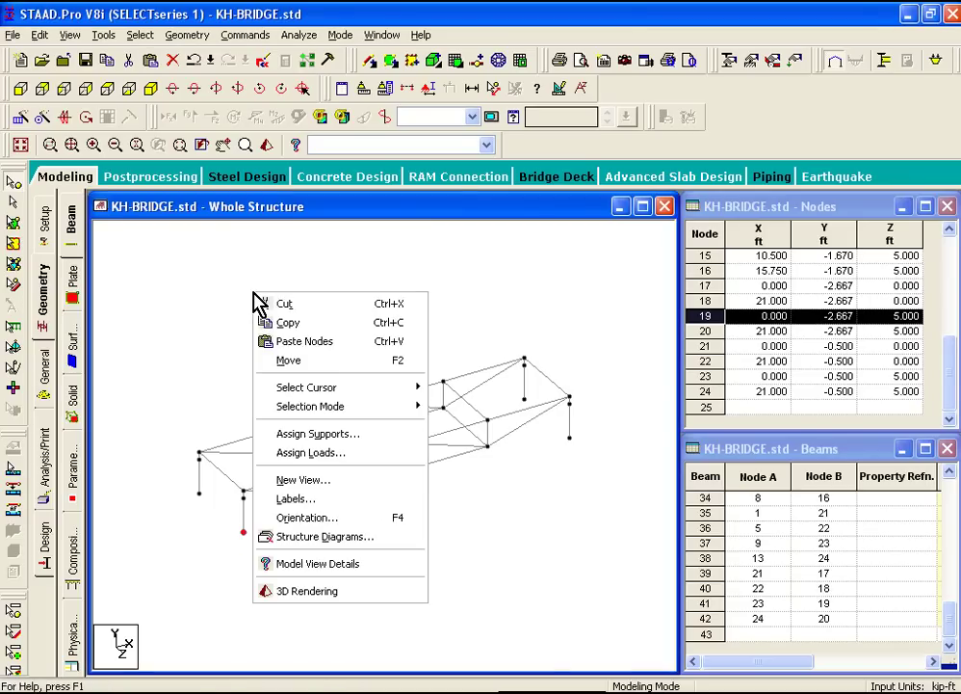
click(318, 343)
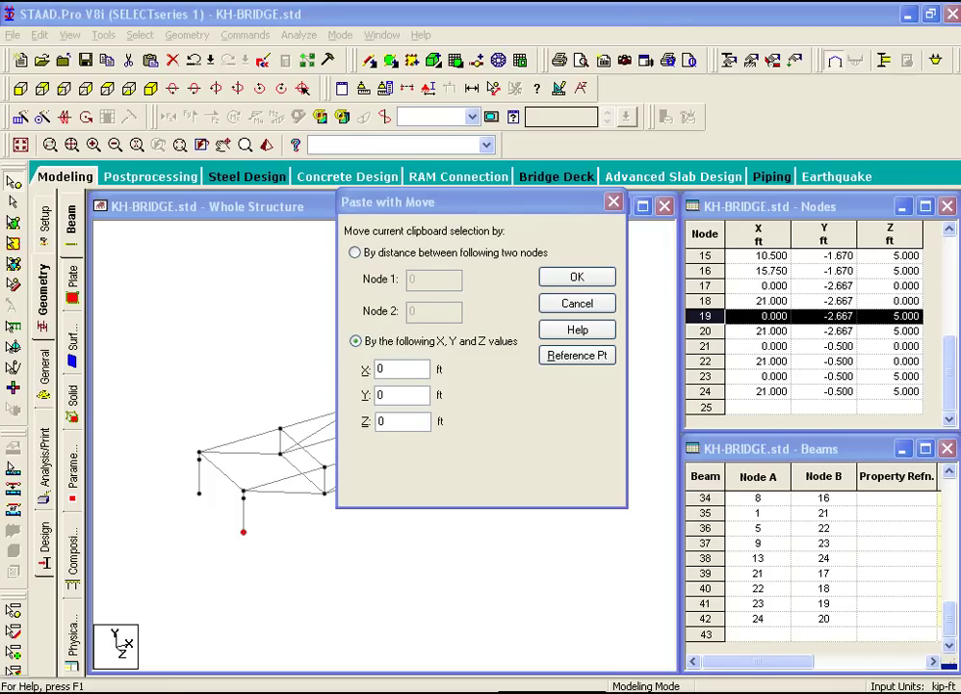
click(380, 369)
text(0.25)
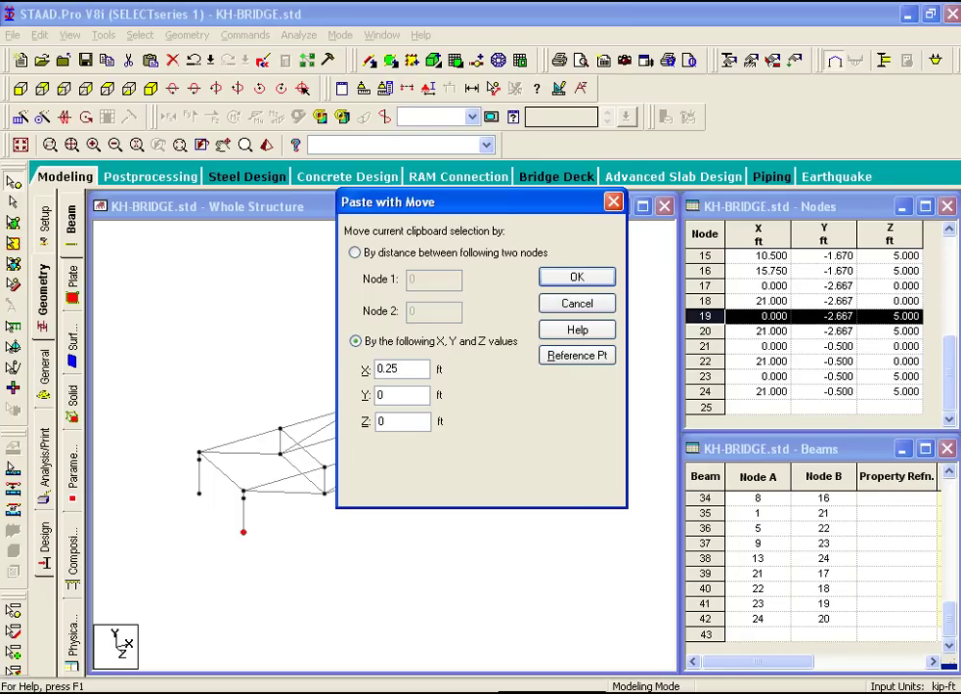
key(Tab)
key(Tab)
text(0.25)
click(581, 278)
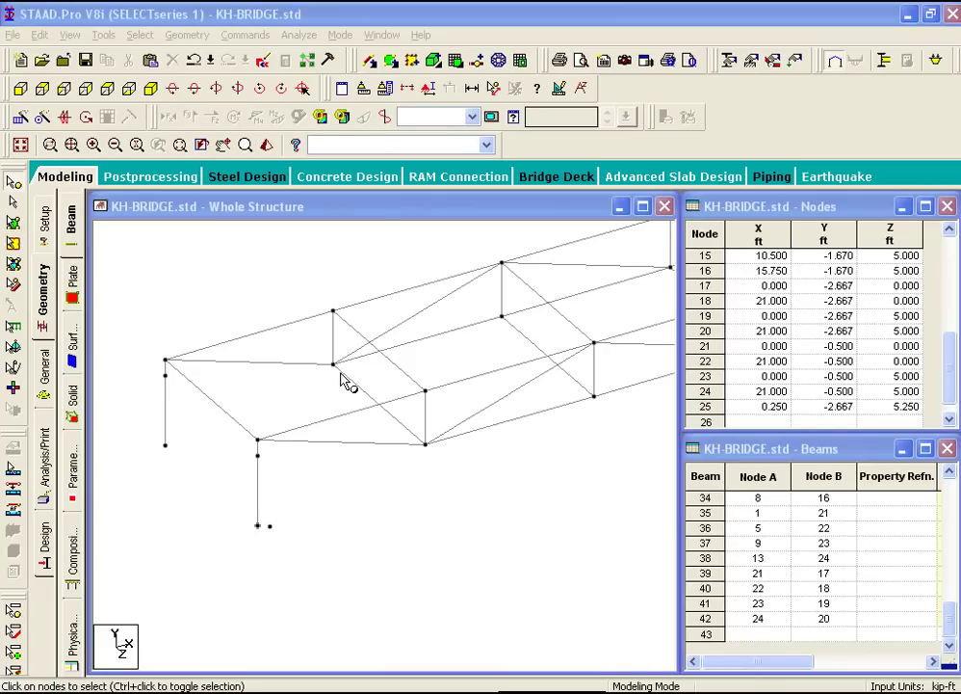
Add beam 43 from node 25 to node 23, save the model, and select the new beam.
click(261, 214)
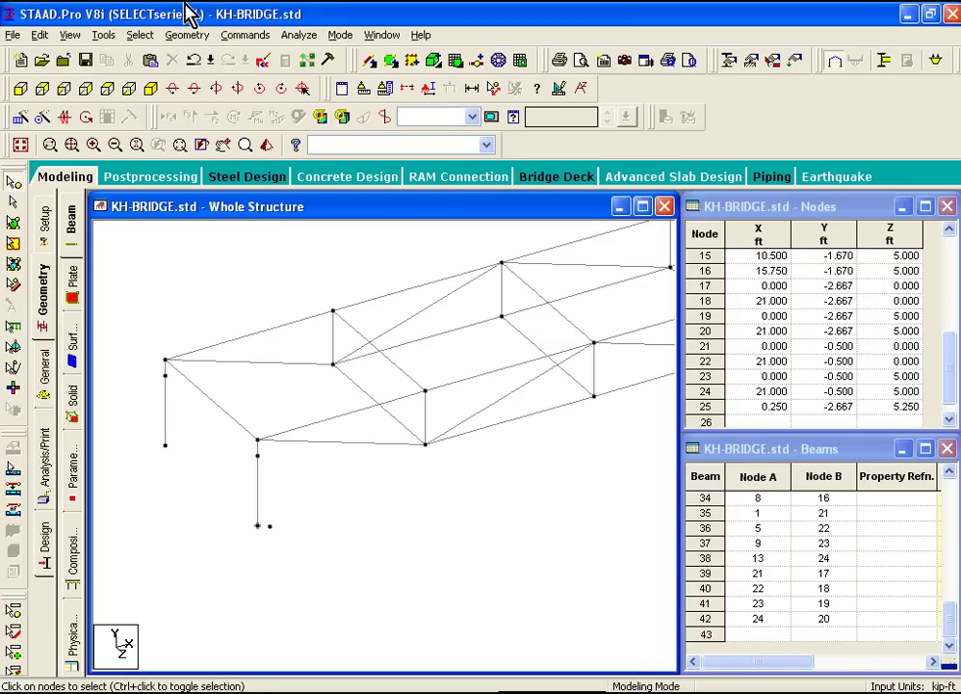
click(194, 40)
mouse_move(250, 122)
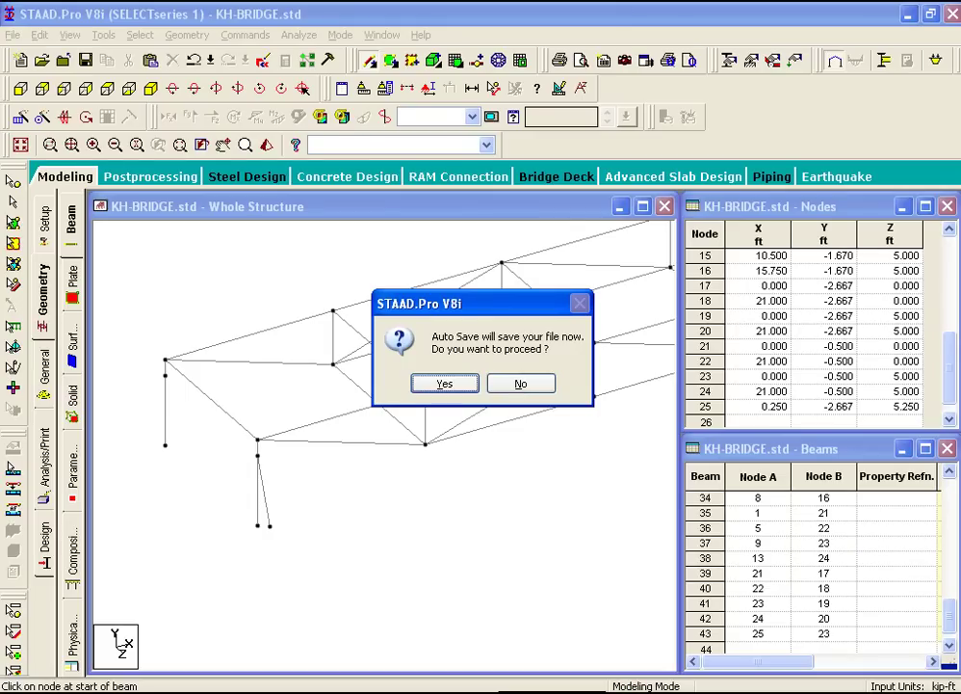
click(446, 383)
click(367, 383)
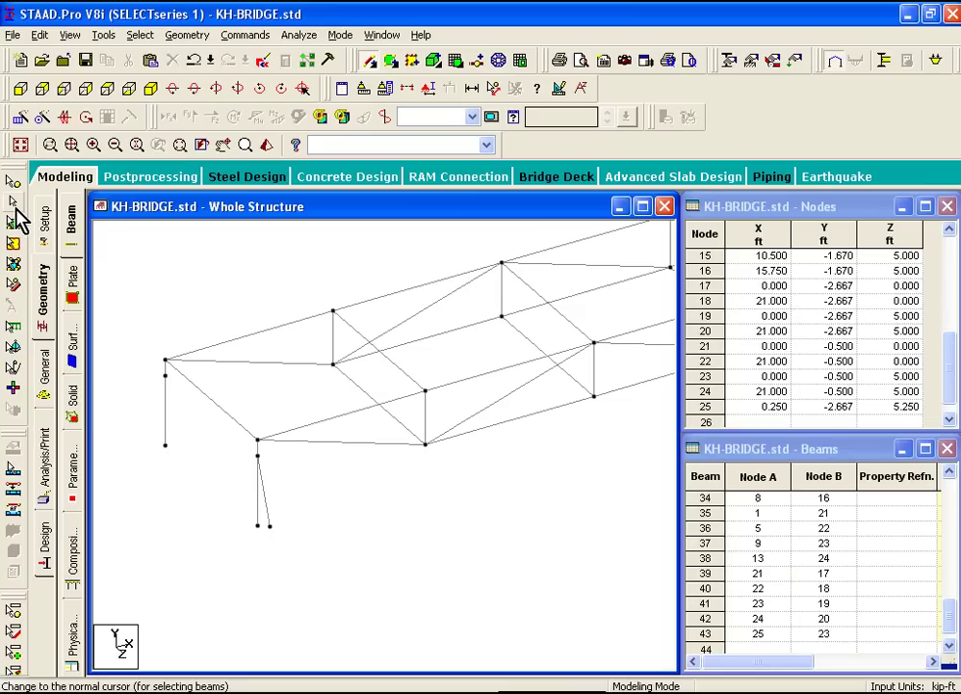
click(273, 517)
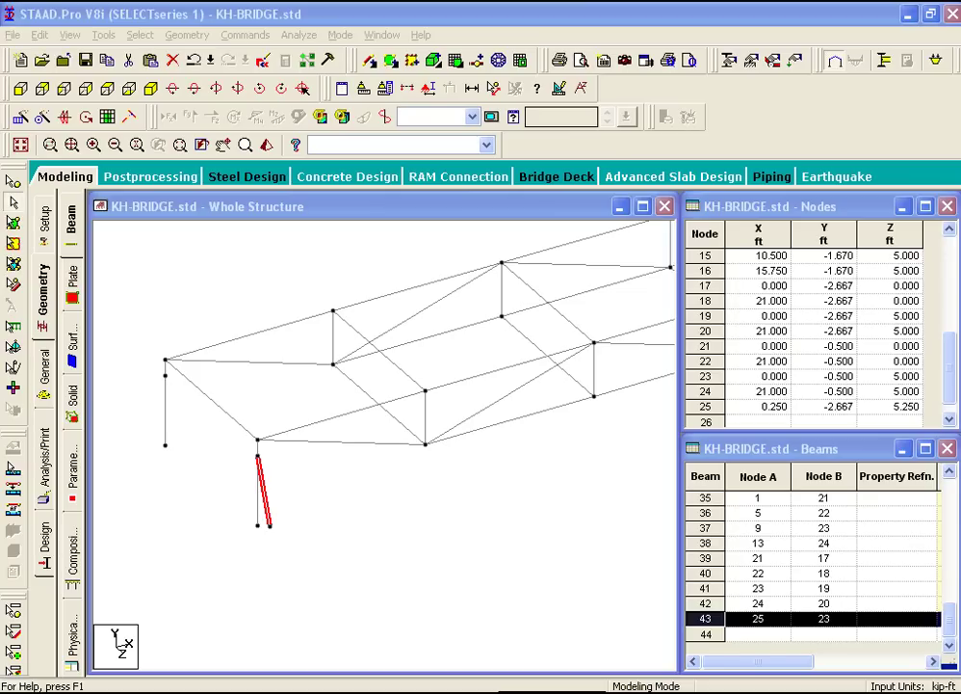
Insert two evenly spaced nodes, 26 and 27, into beam 43, splitting it into beams 43–45.
right_click(281, 517)
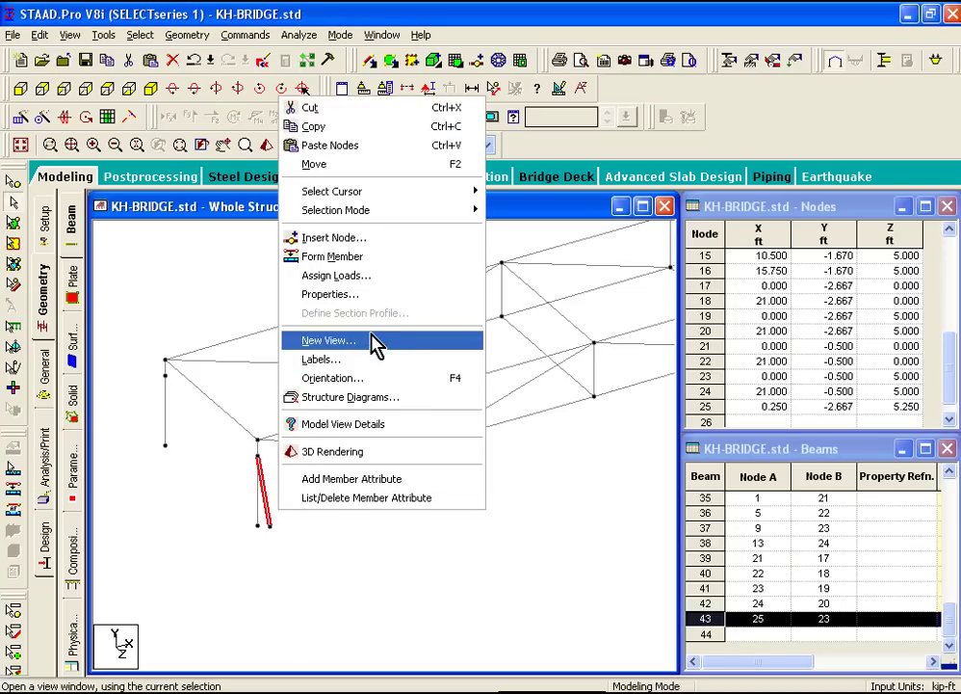
click(373, 241)
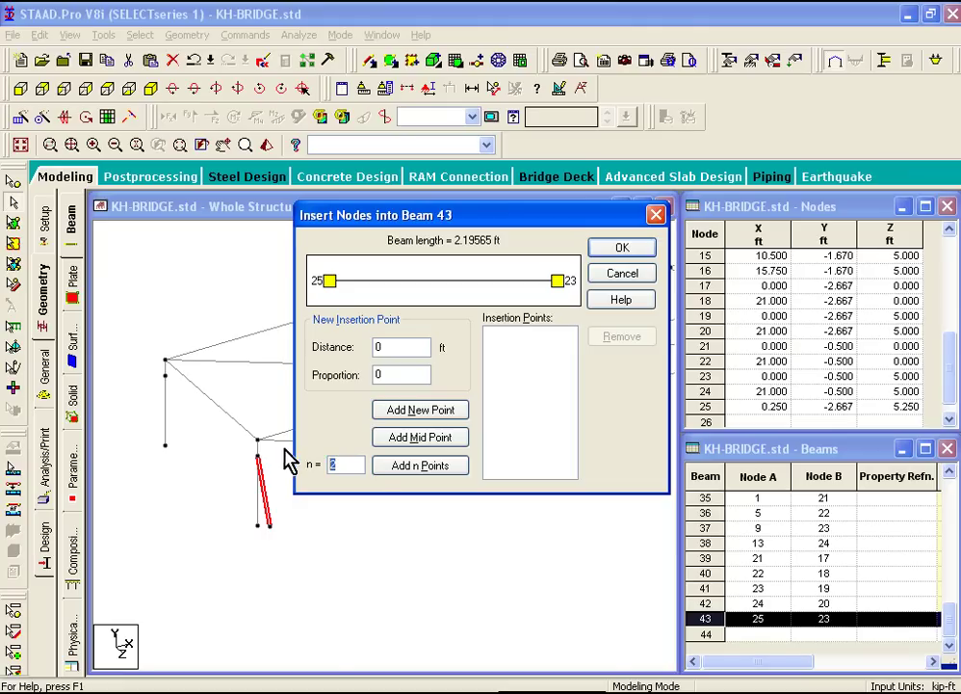
double_click(349, 464)
click(420, 472)
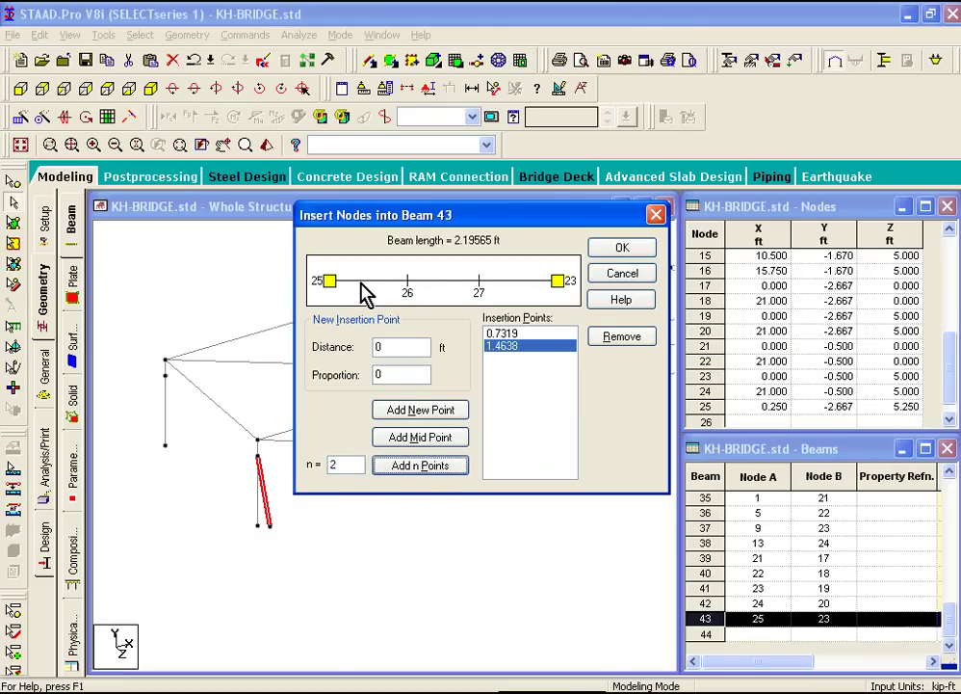
click(622, 246)
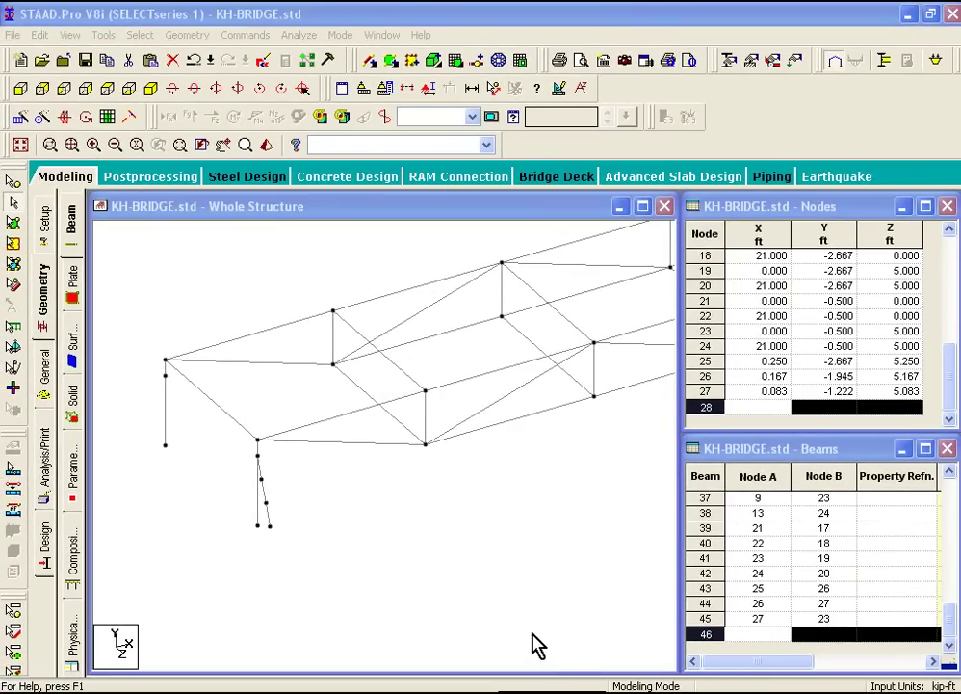
Select the four vertical columns, beams 39–42, and delete them.
click(165, 429)
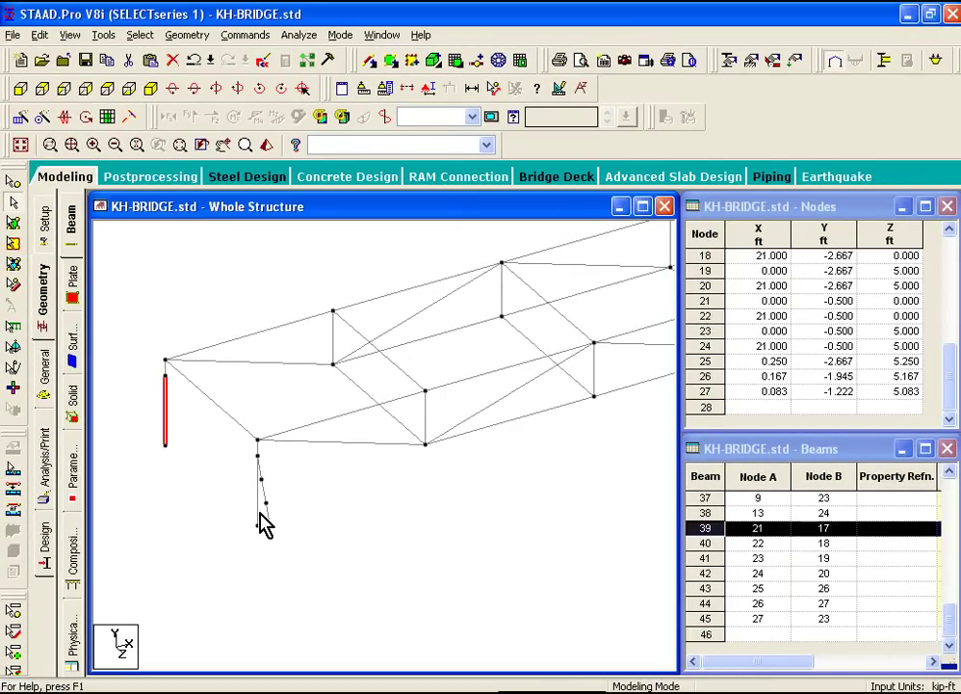
ctrl+click(257, 509)
key(Left)
key(Left)
key(Left)
key(Left)
ctrl+click(536, 385)
ctrl+click(630, 453)
key(Left)
key(Left)
key(Left)
key(Left)
key(Left)
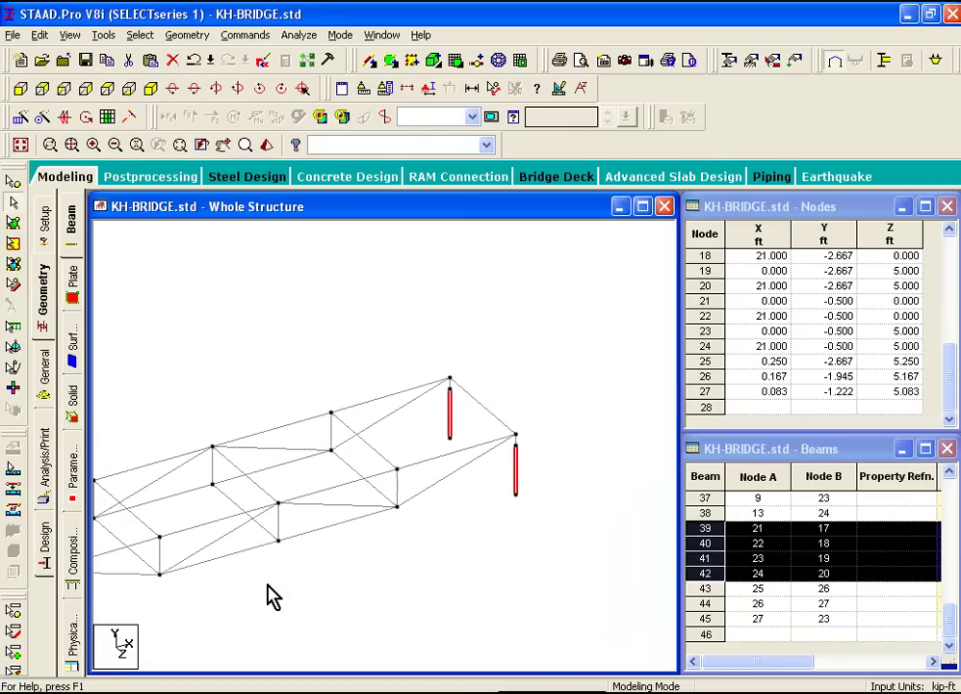
key(Left)
key(Left)
key(Left)
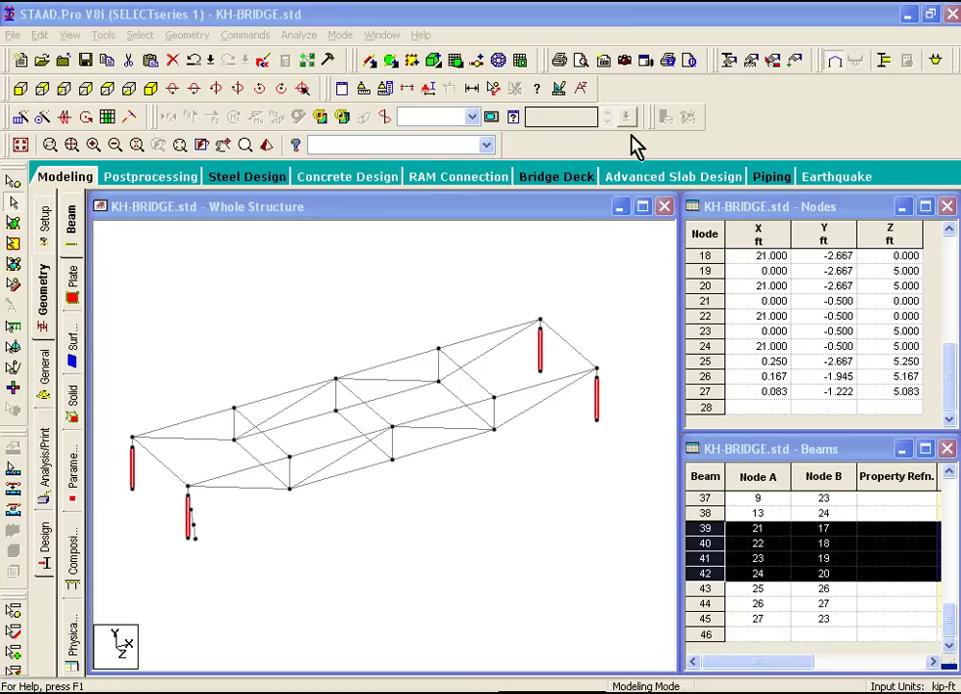
click(438, 214)
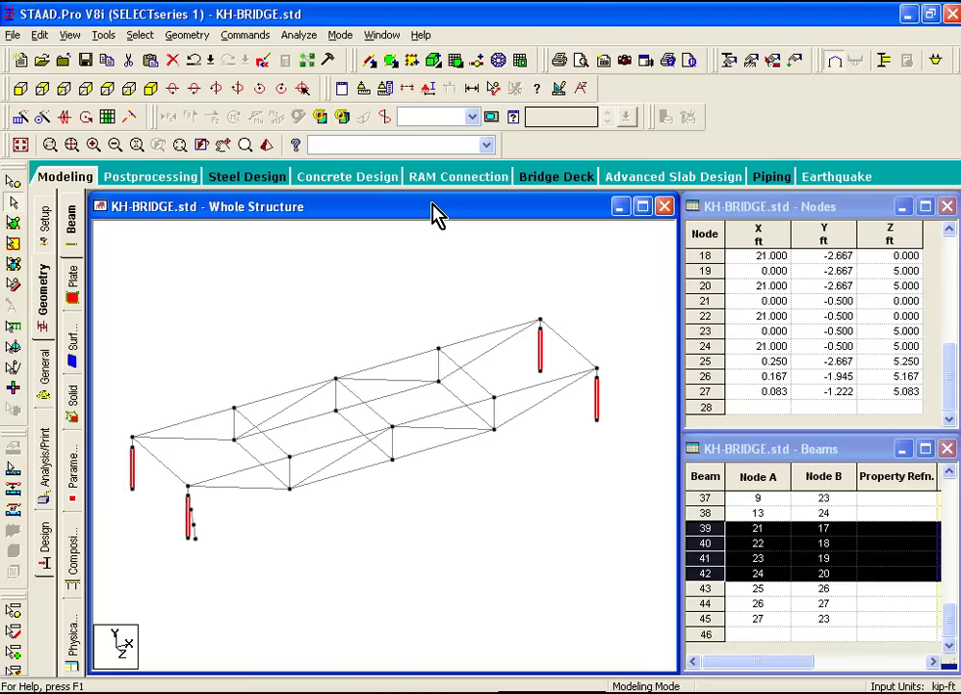
key(Delete)
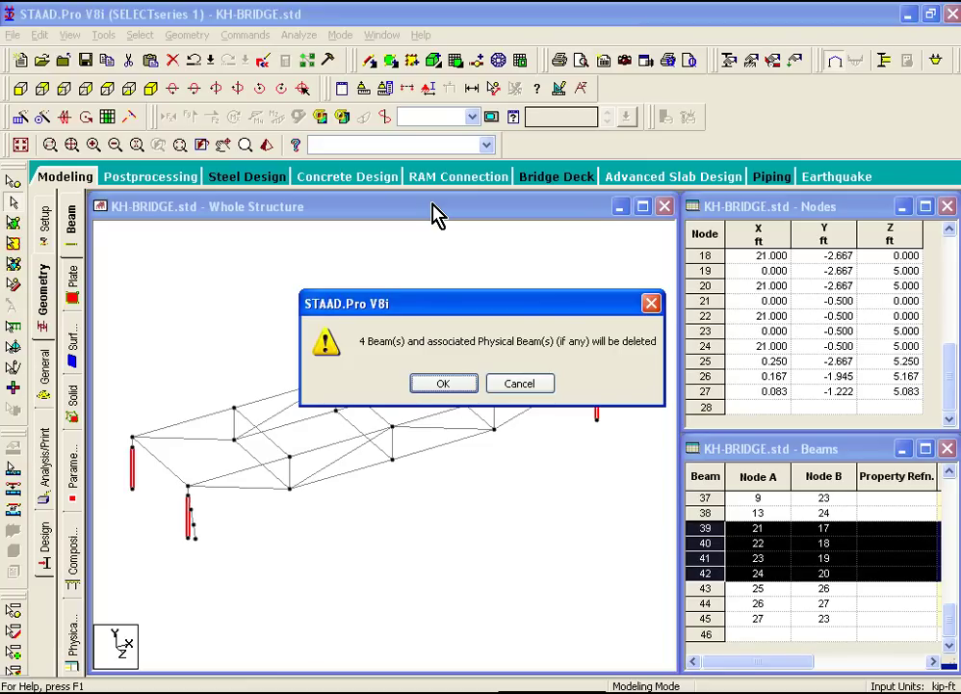
key(Return)
key(Return)
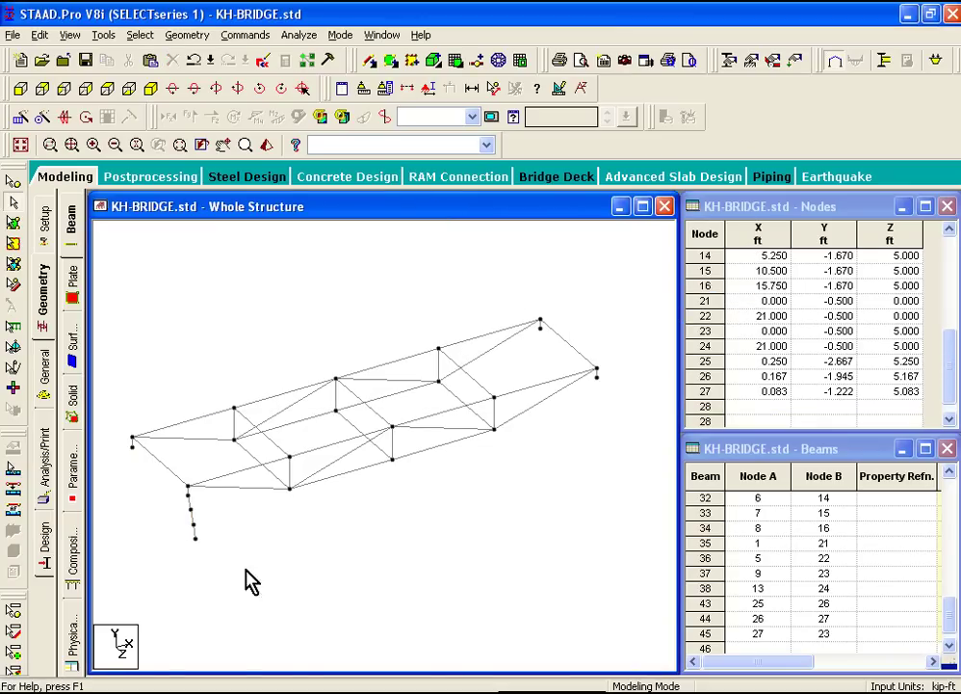
Remove orphan nodes 17–20 and window-select inclined leg beams 43–45.
mouse_move(242, 604)
mouse_down()
mouse_move(182, 565)
mouse_move(164, 504)
mouse_up()
scroll(188, 558, up, 2)
key(Delete)
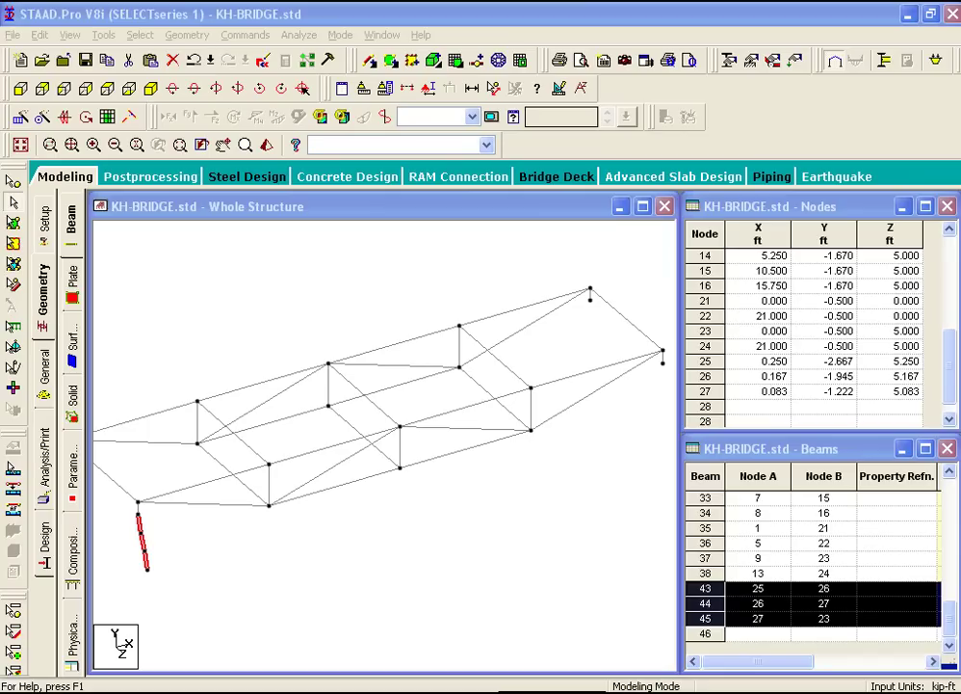
Circular-repeat the sloped leg 360° about the Y axis through node 23 in 4 linked steps.
click(187, 36)
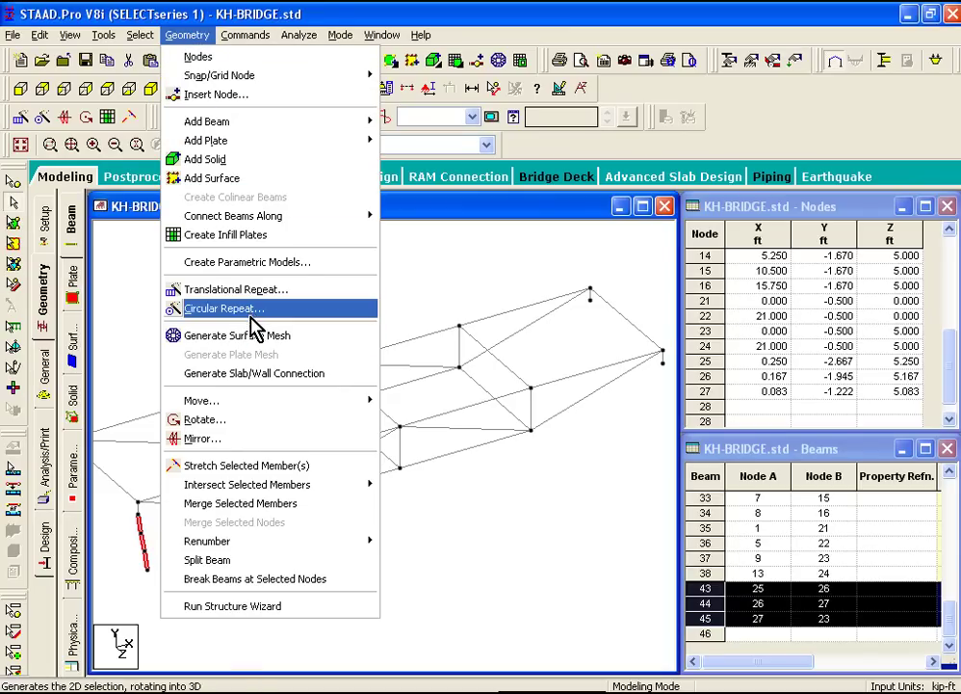
click(251, 314)
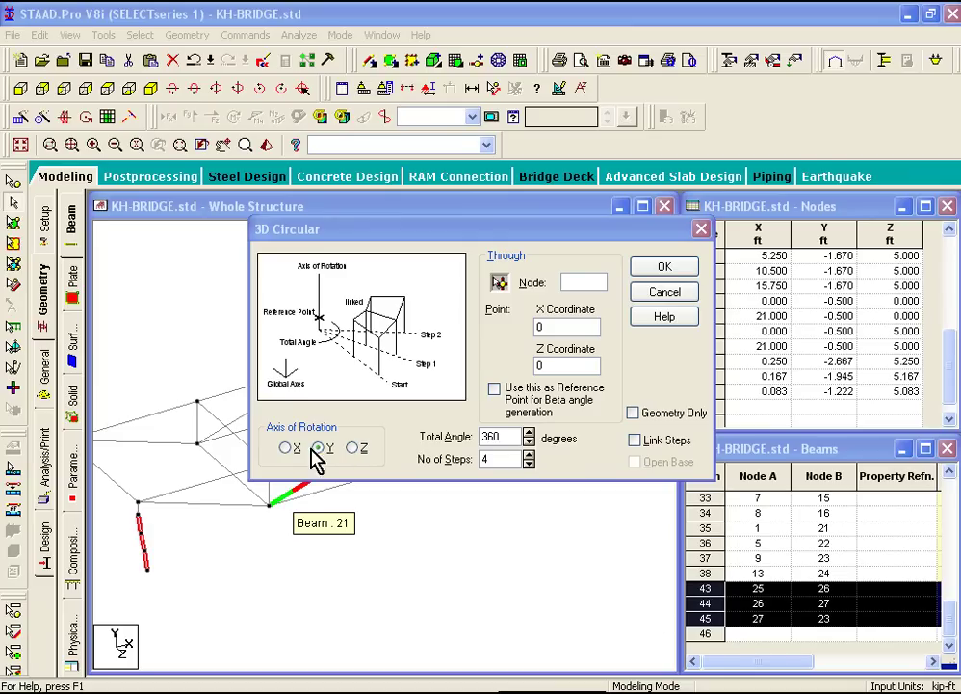
click(325, 454)
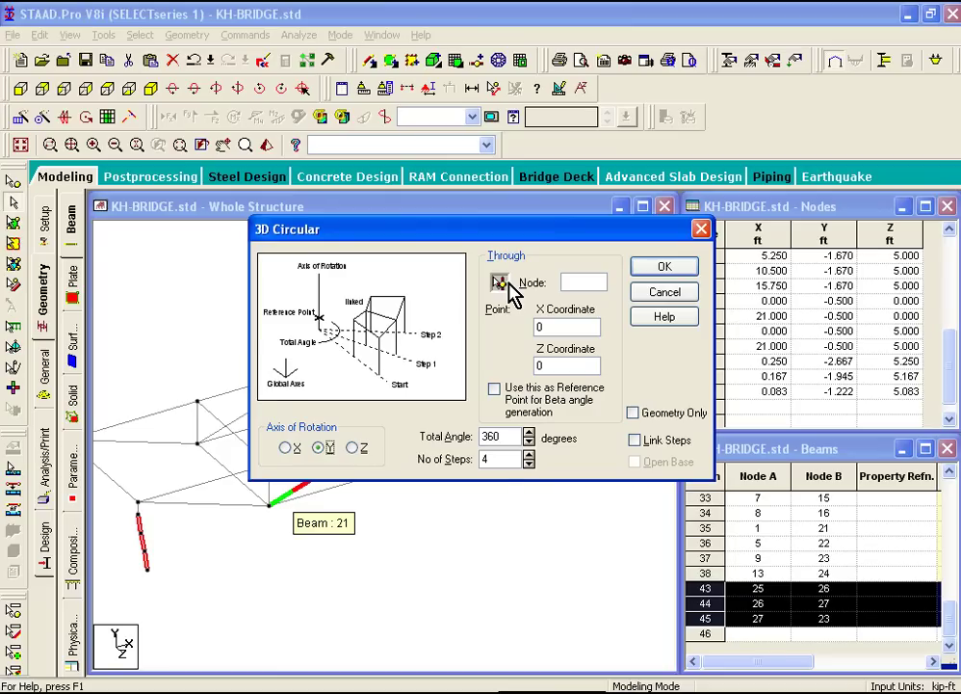
click(495, 459)
click(665, 443)
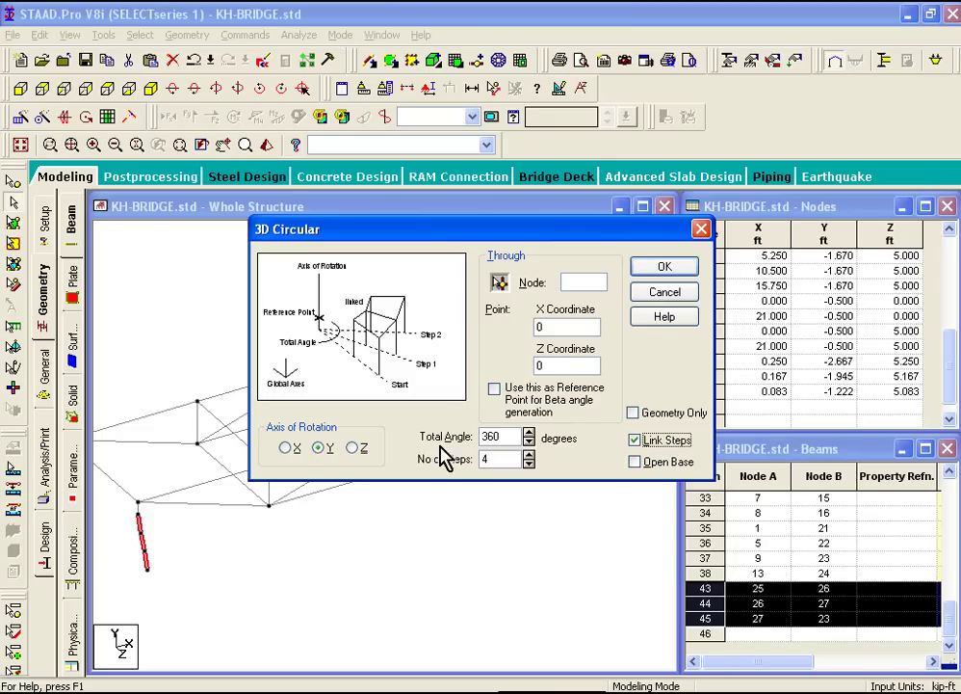
click(501, 289)
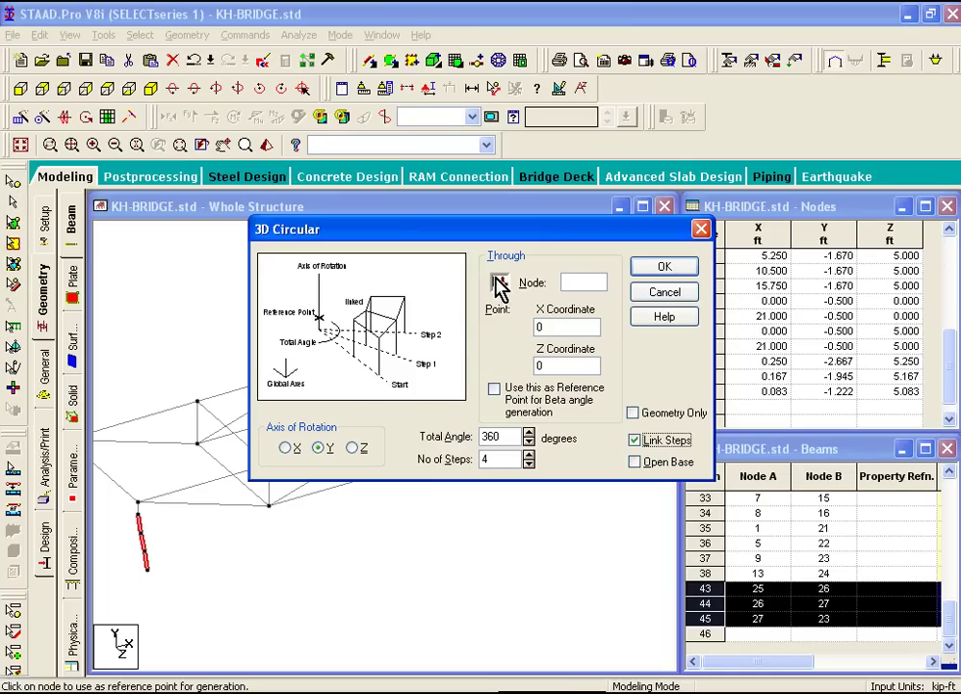
click(137, 518)
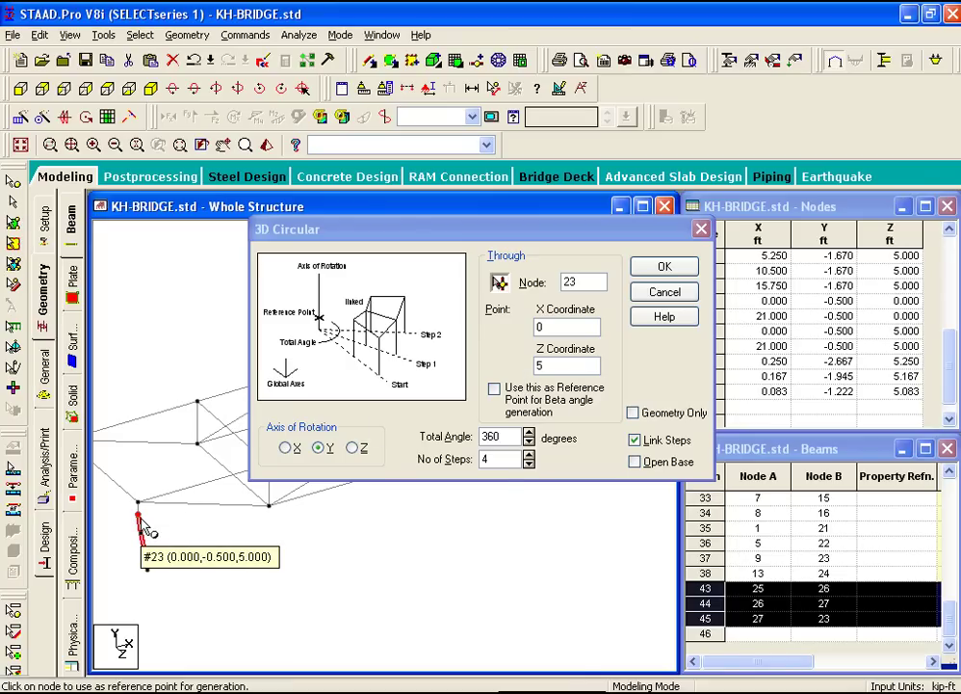
click(591, 281)
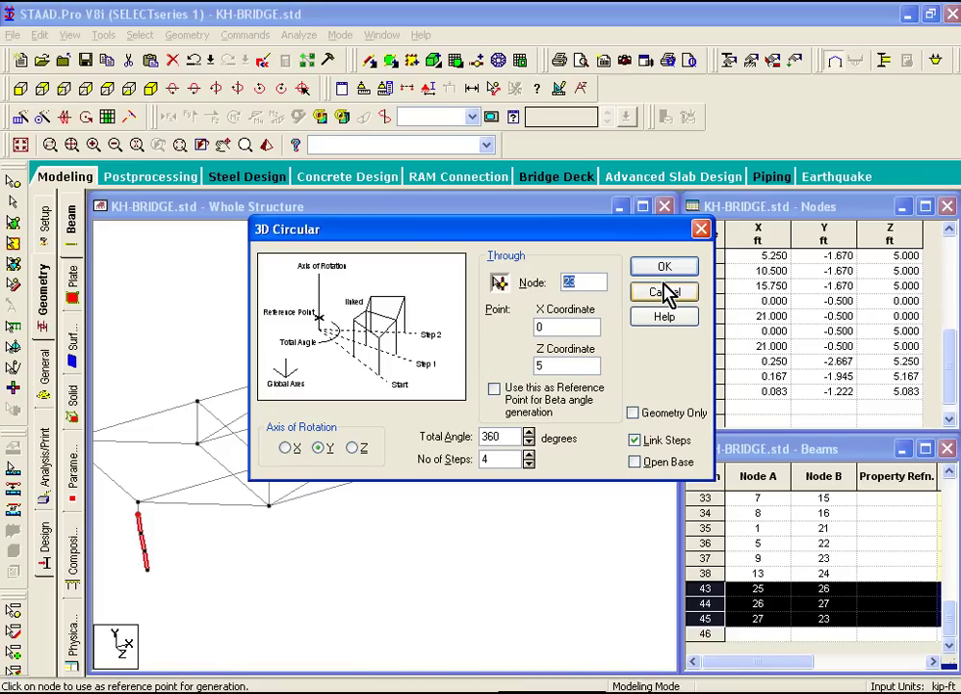
click(664, 276)
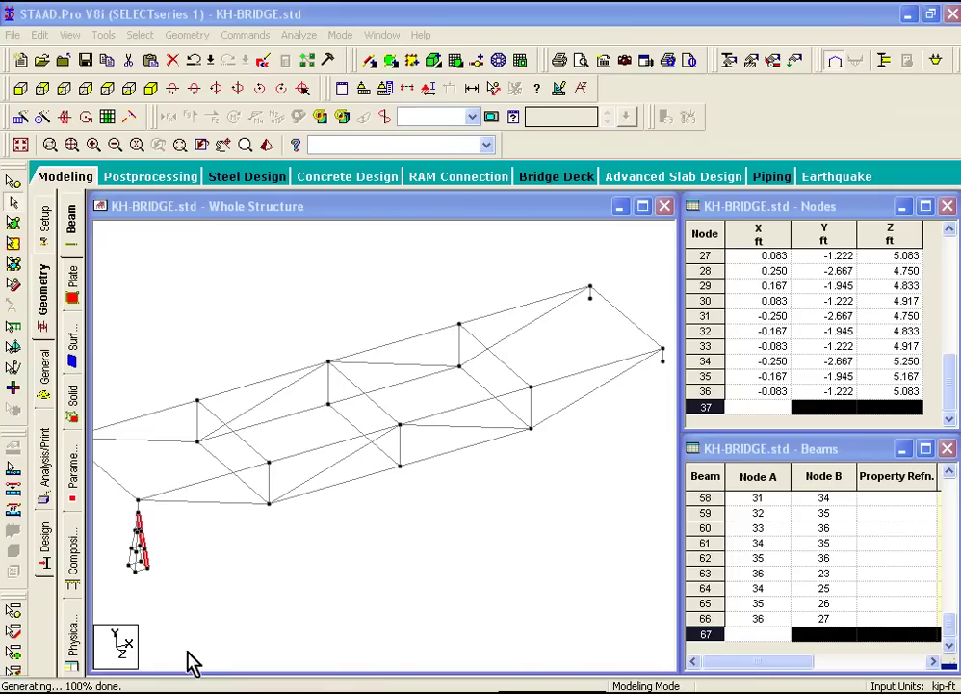
Window-select all members of the new pyramid leg under node 23 and copy them.
middle_drag(217, 632, 301, 627)
drag(289, 613, 181, 513)
drag(267, 635, 171, 512)
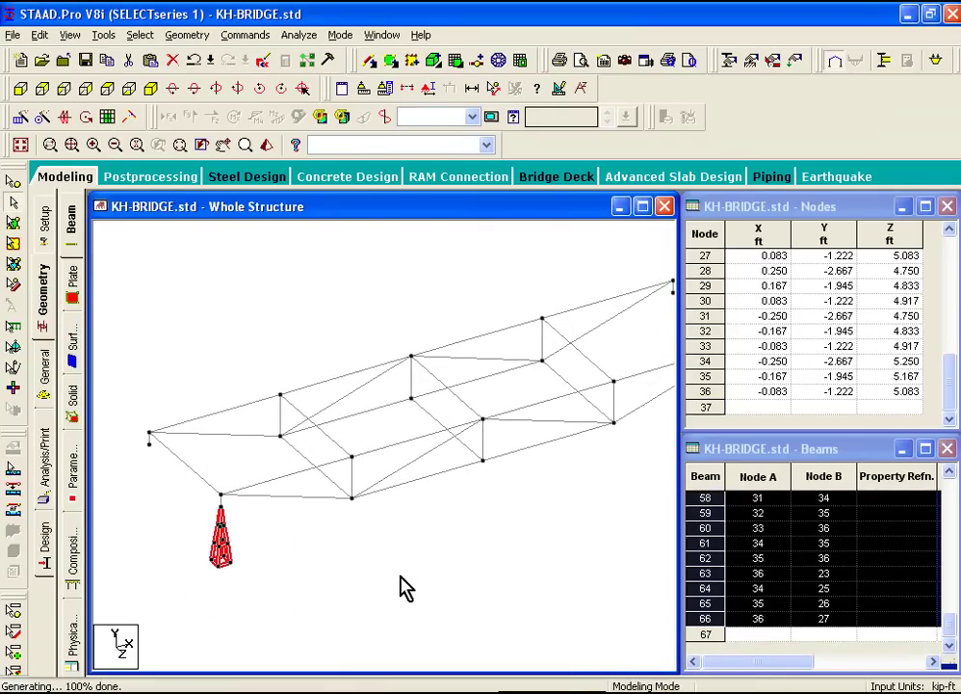
right_click(299, 318)
click(358, 334)
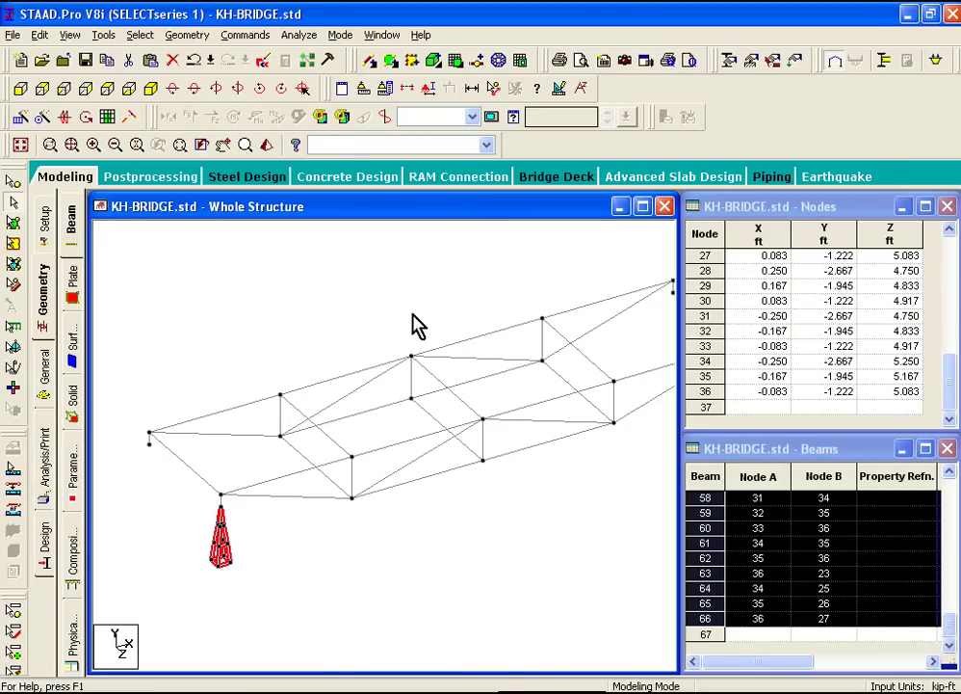
middle_drag(409, 333, 342, 349)
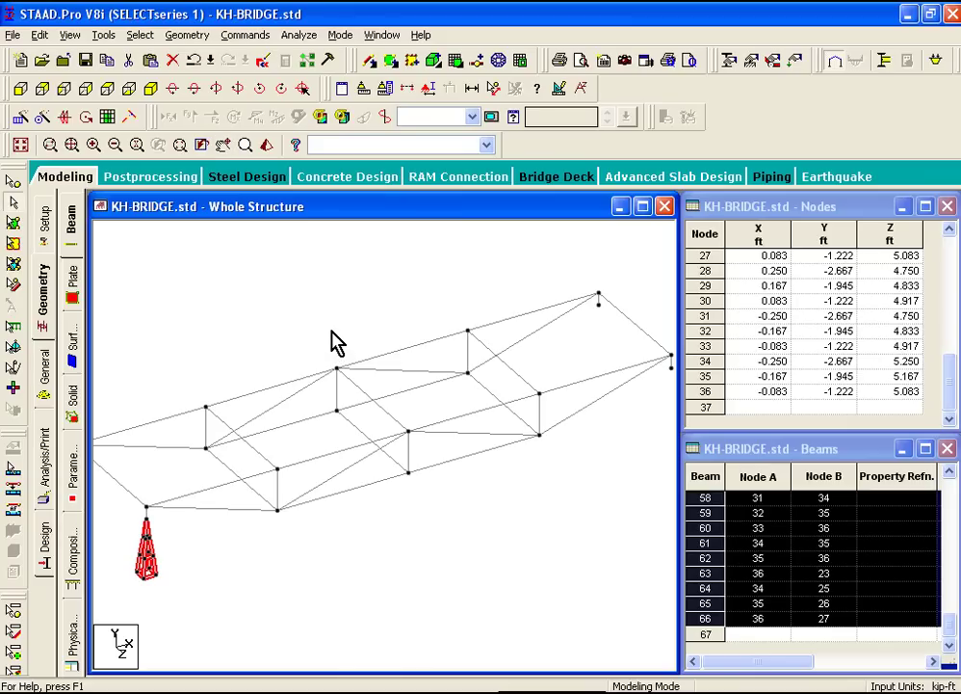
key(Up)
key(Up)
key(Up)
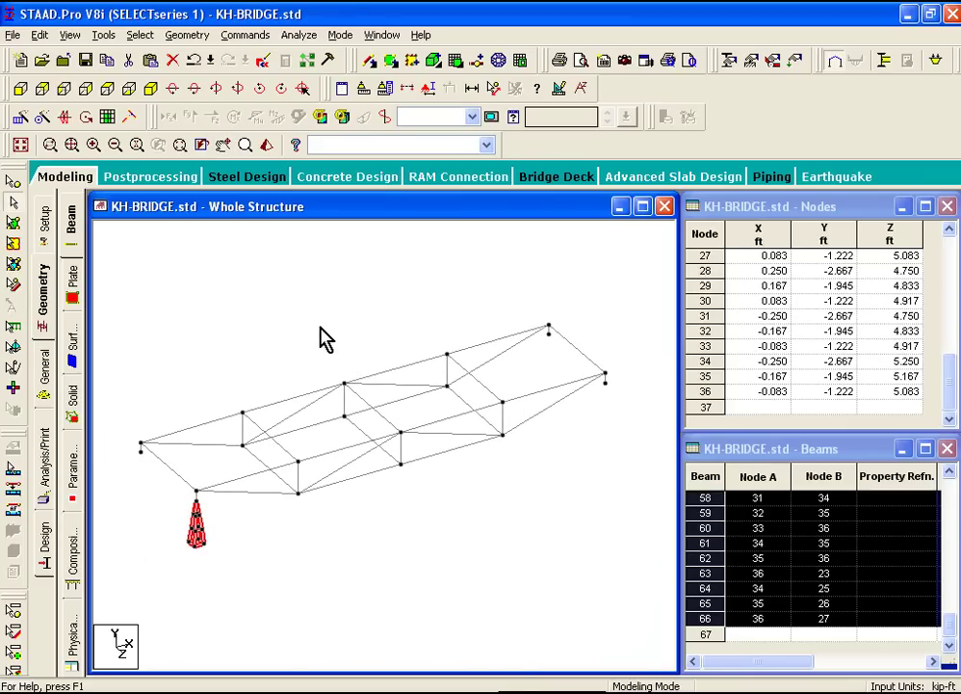
Start Paste with Move for the copied leg, using the tower's top node as reference point.
right_click(321, 318)
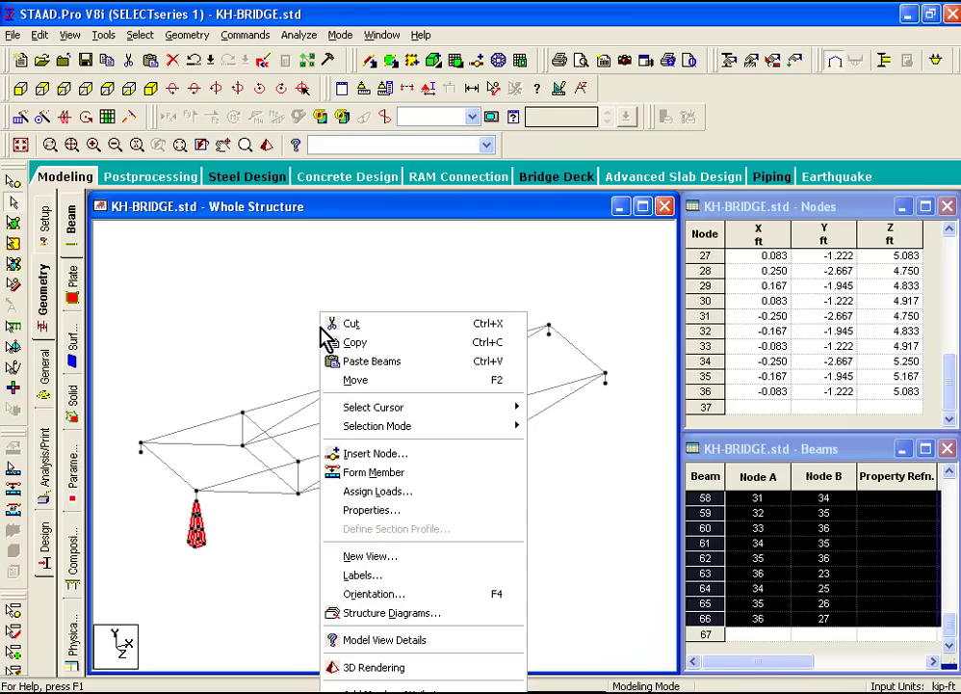
click(385, 363)
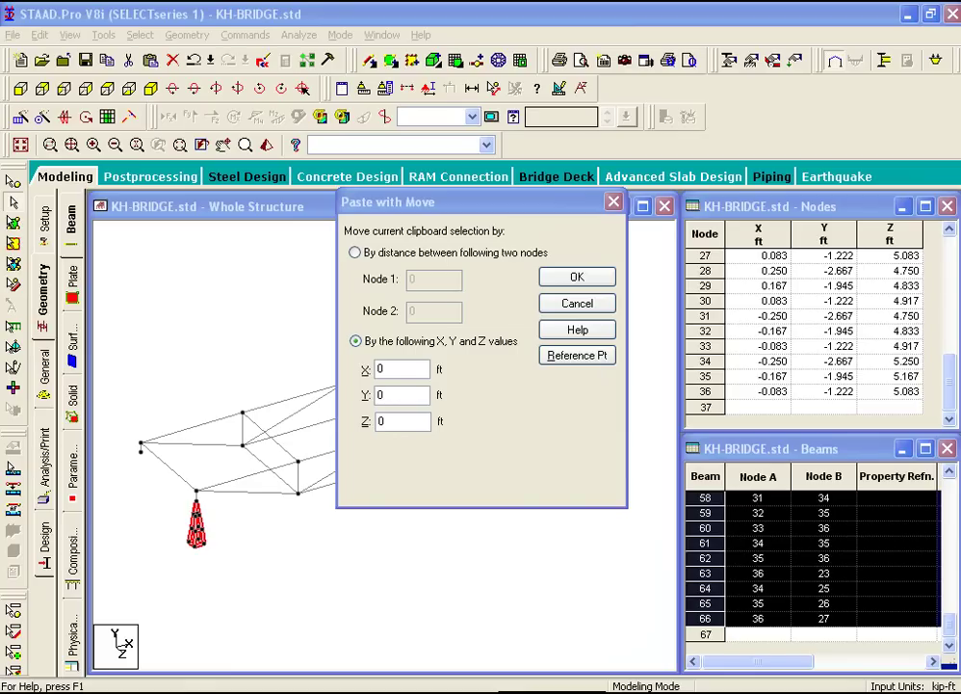
click(577, 357)
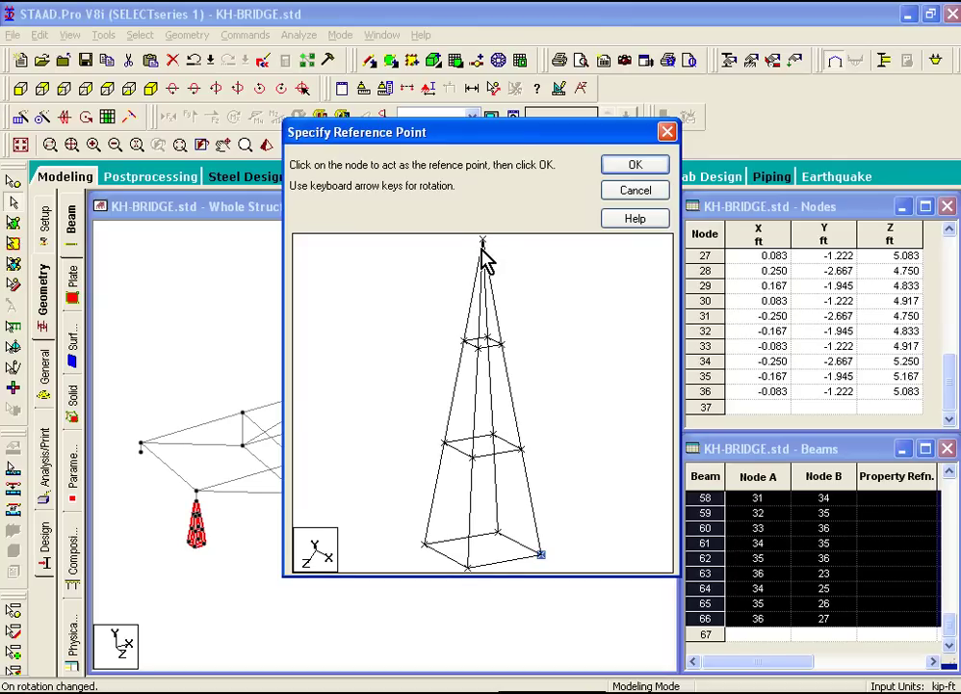
click(482, 245)
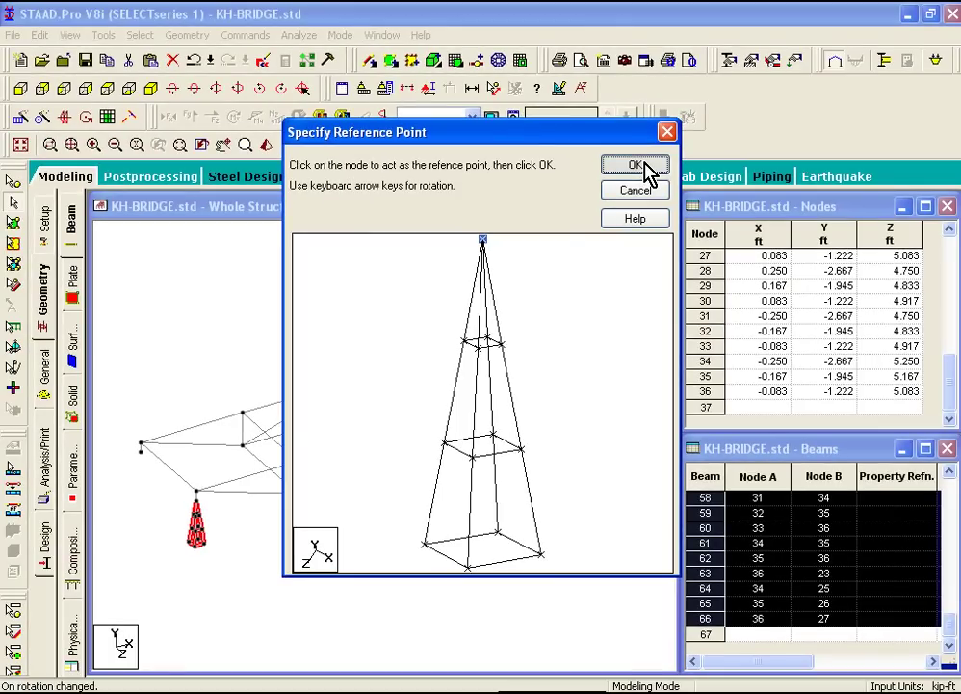
click(636, 166)
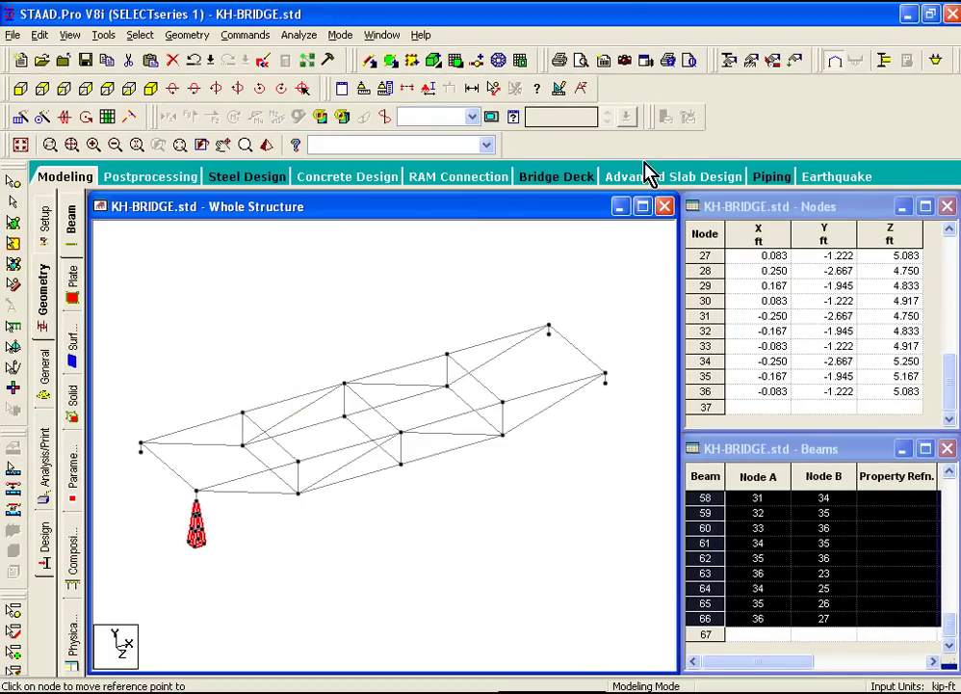
Paste the leg at the right-end, far-right and left-end deck corner nodes, declining Auto Save.
click(605, 385)
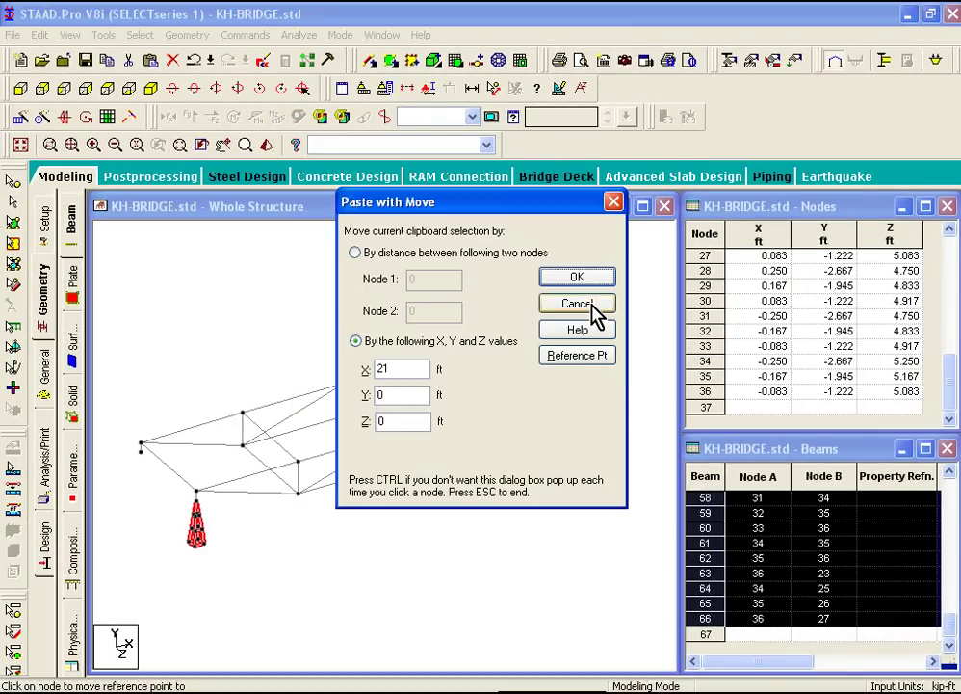
click(585, 280)
click(541, 336)
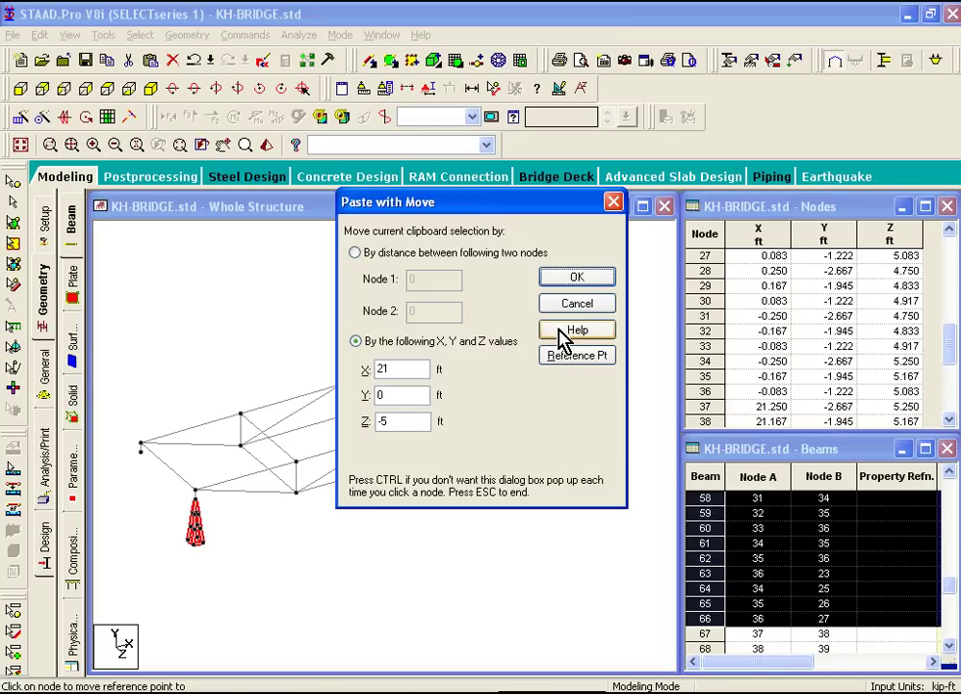
click(576, 276)
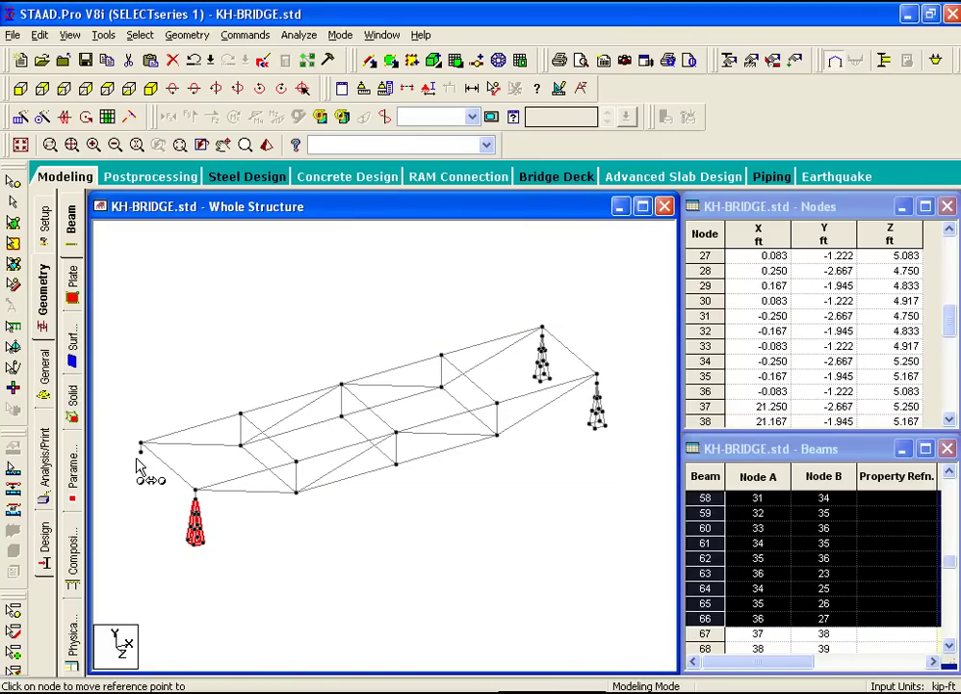
click(518, 383)
click(141, 448)
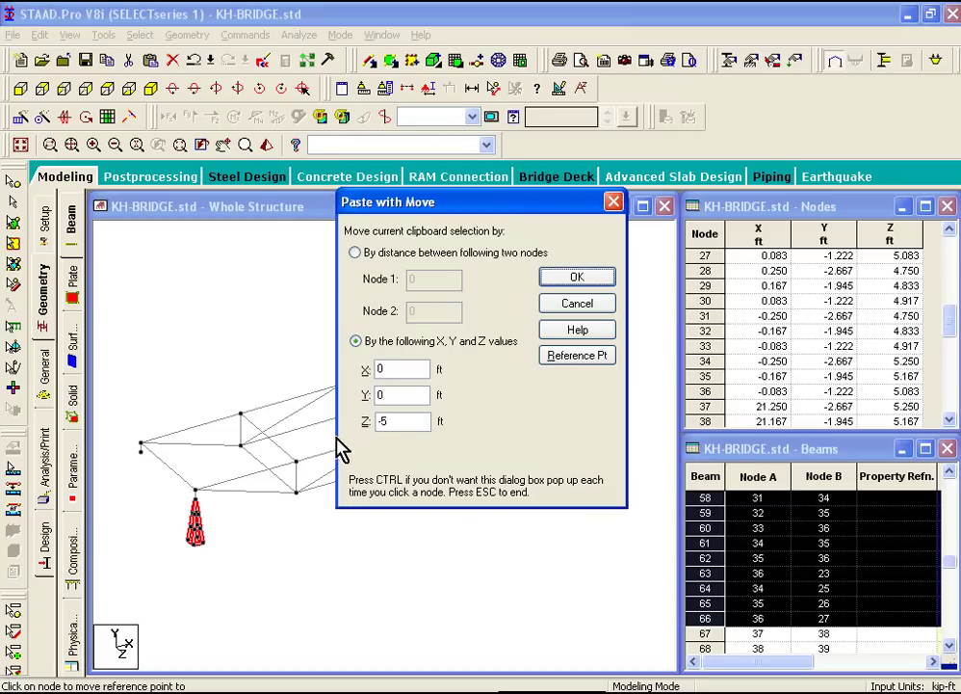
click(590, 282)
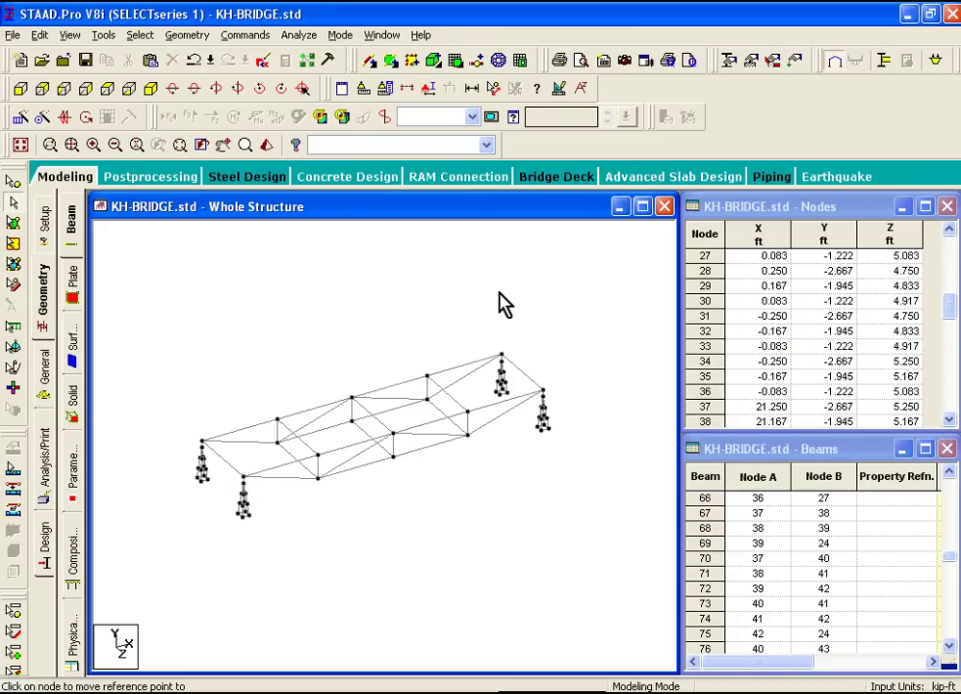
scroll(441, 434, up, 3)
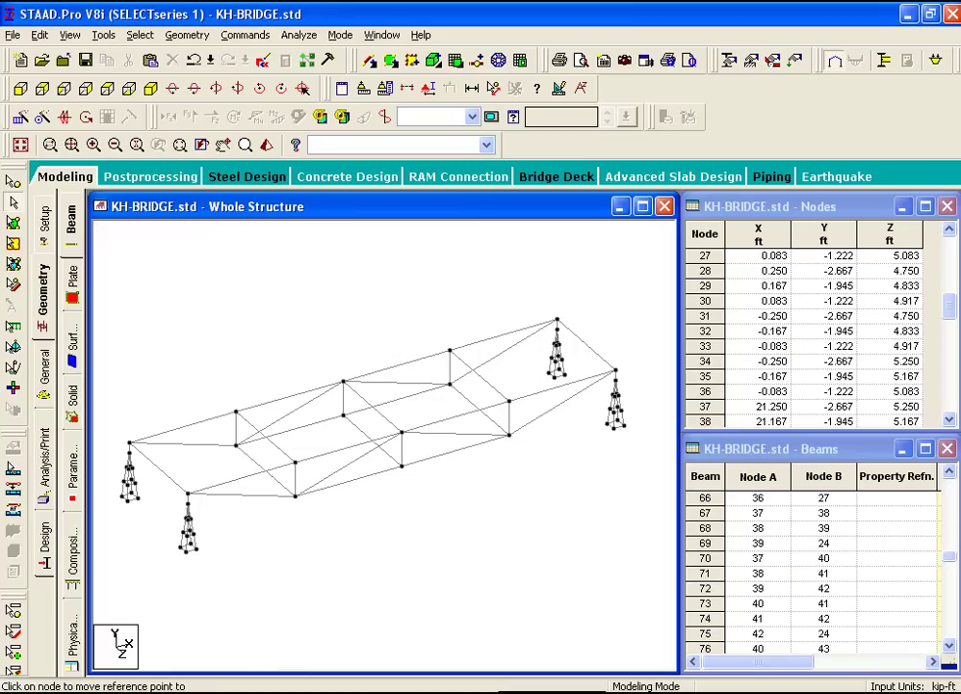
key(Right)
key(Right)
key(Right)
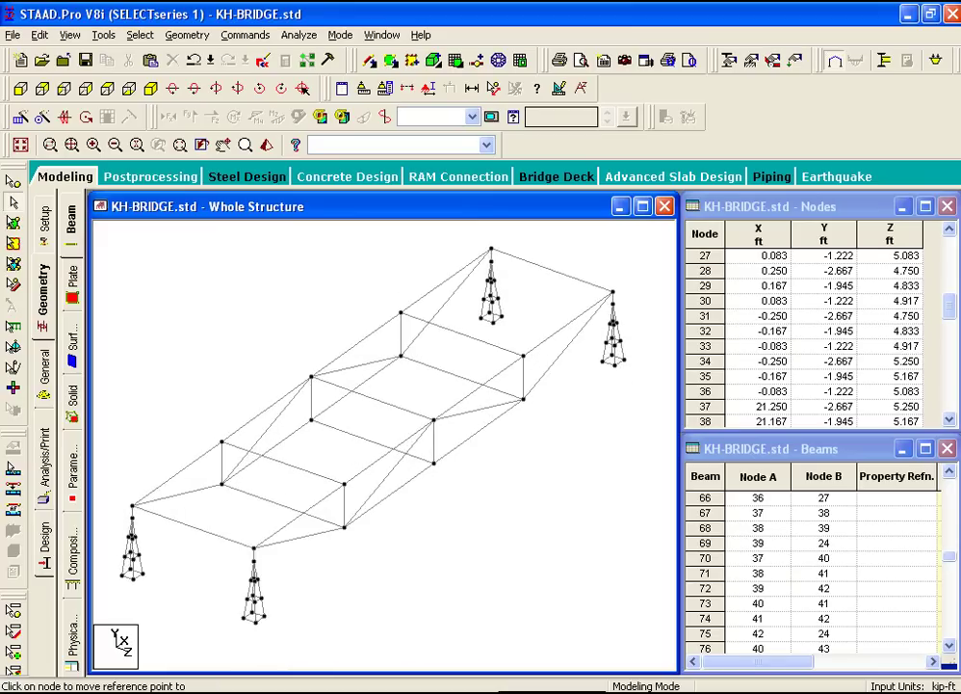
key(Right)
key(Right)
key(Right)
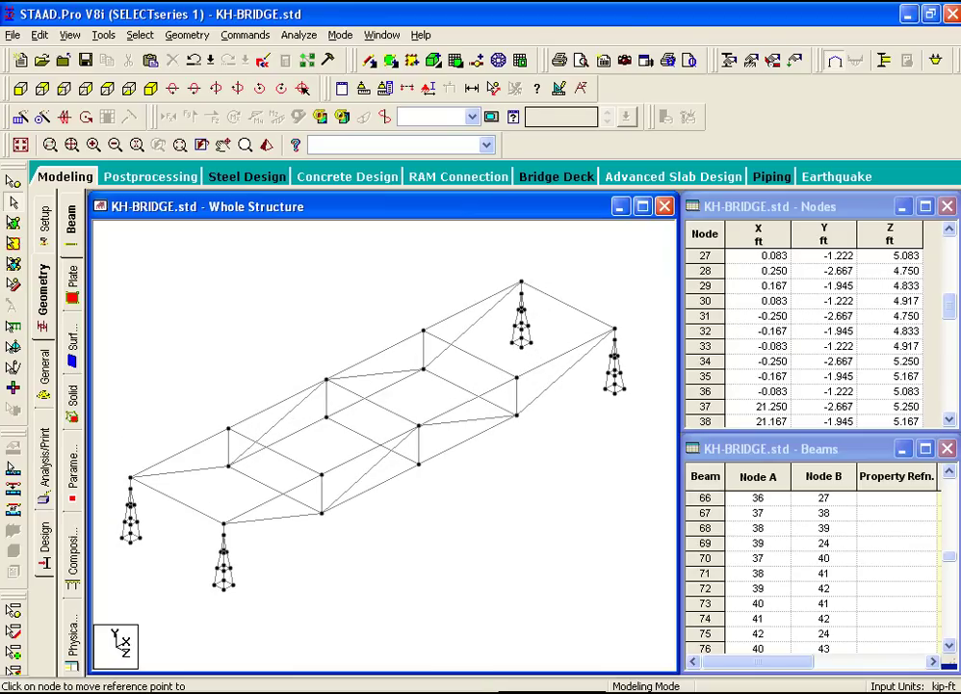
scroll(378, 581, up, 4)
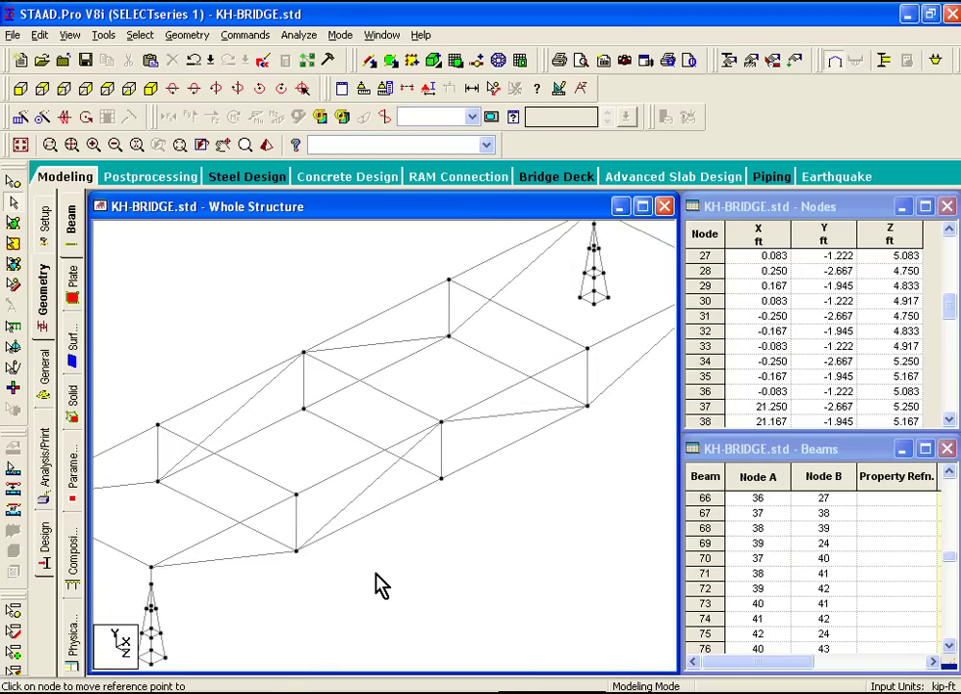
scroll(379, 583, up, 5)
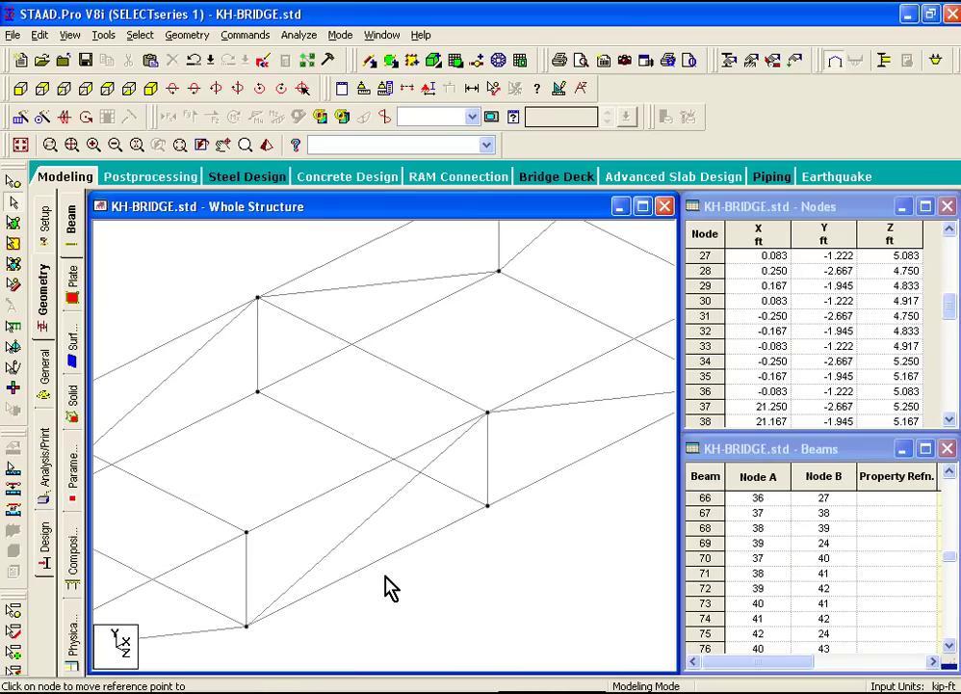
scroll(383, 586, down, 6)
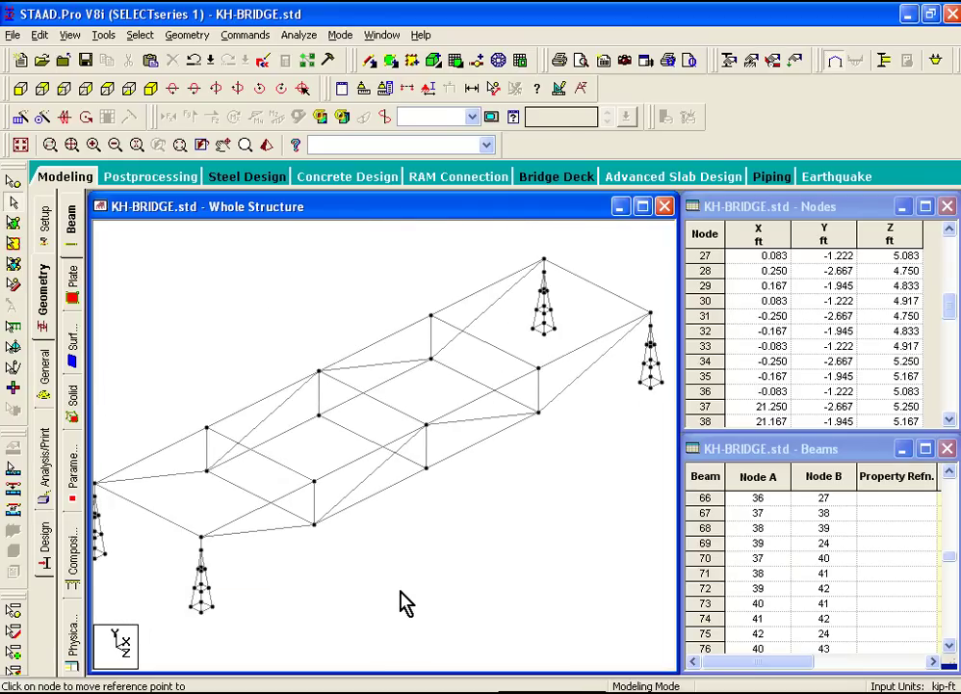
scroll(404, 602, down, 2)
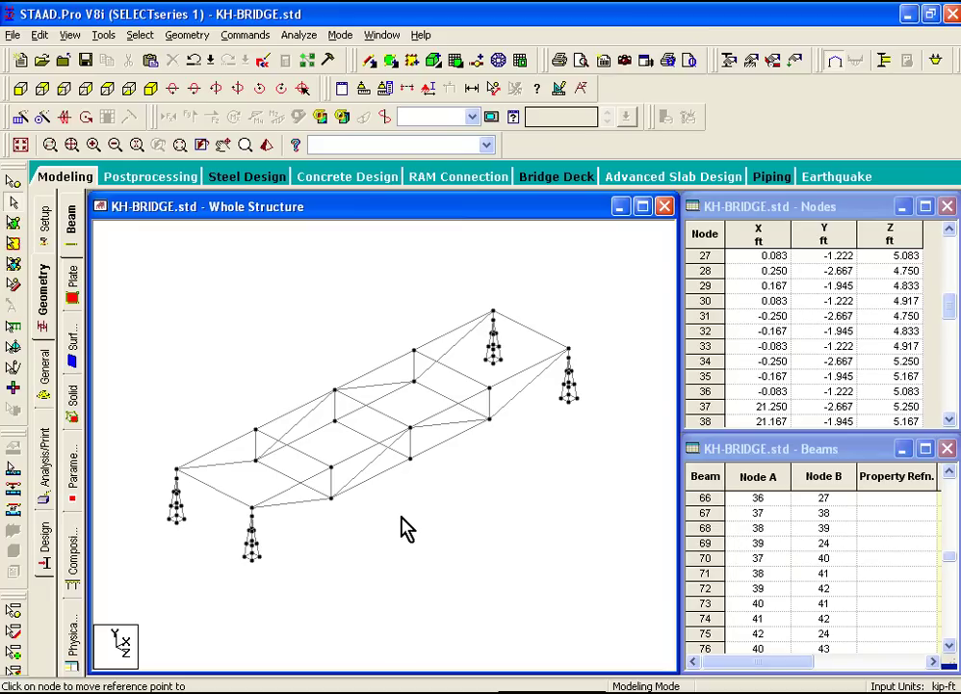
middle_drag(404, 528, 433, 532)
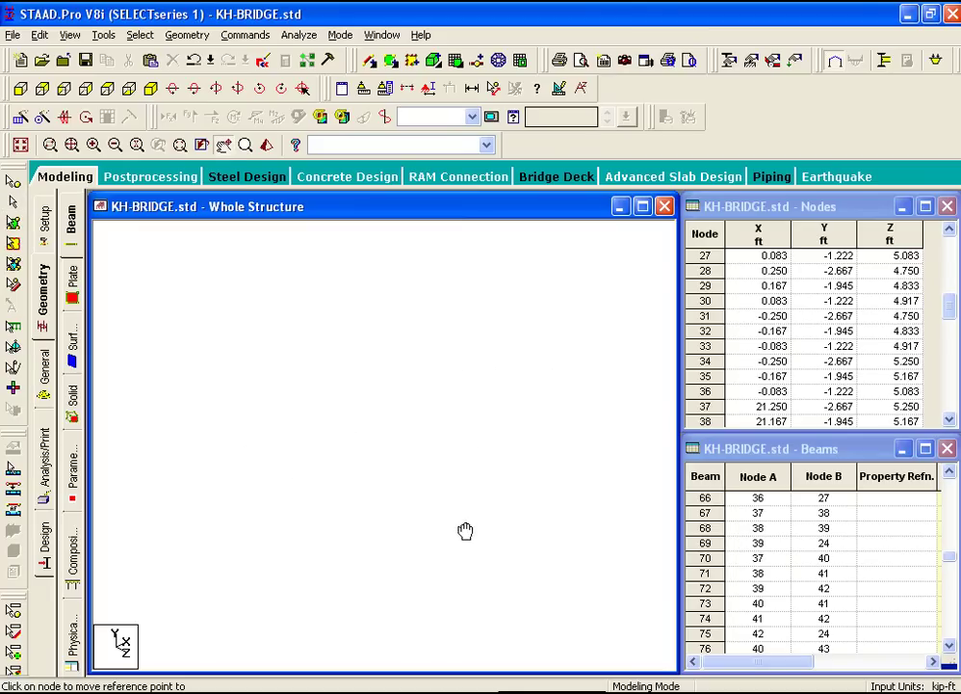
mouse_move(465, 530)
mouse_down()
mouse_move(365, 532)
mouse_move(558, 530)
mouse_move(357, 530)
mouse_move(339, 399)
mouse_move(386, 486)
mouse_move(435, 533)
mouse_move(424, 525)
mouse_move(450, 525)
mouse_up()
scroll(450, 525, up, 1)
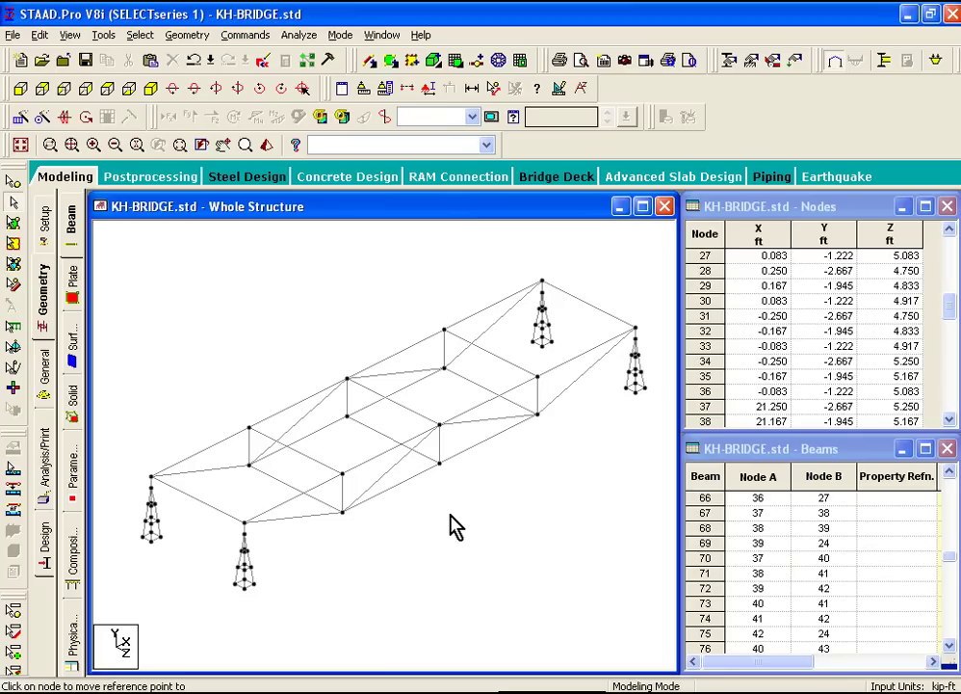
In the Labels settings, apply Beam Ends markers to the model, then switch them off again.
right_click(451, 516)
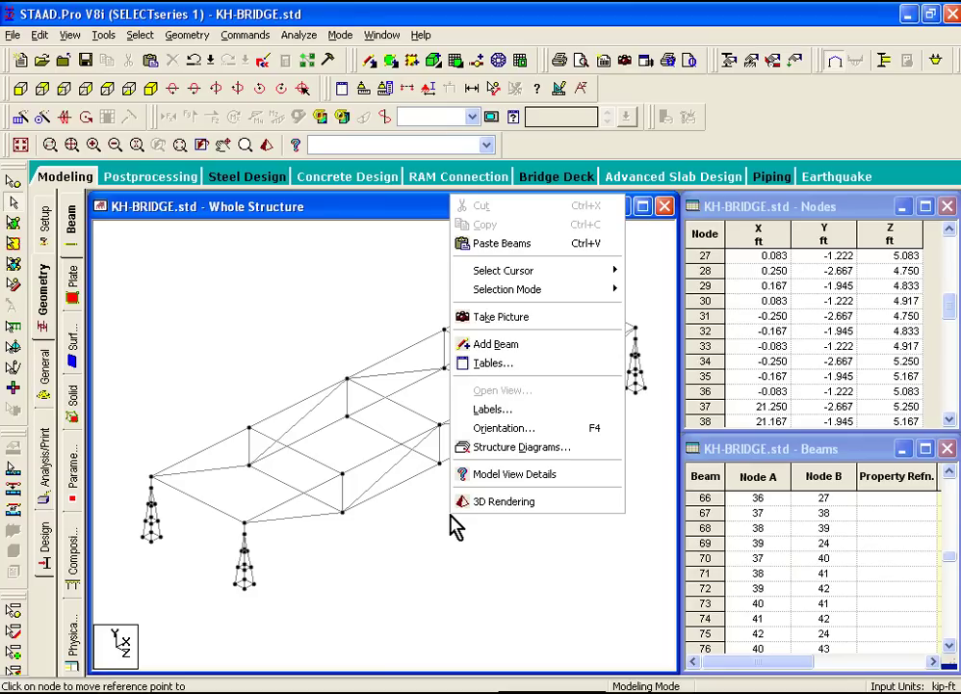
click(501, 410)
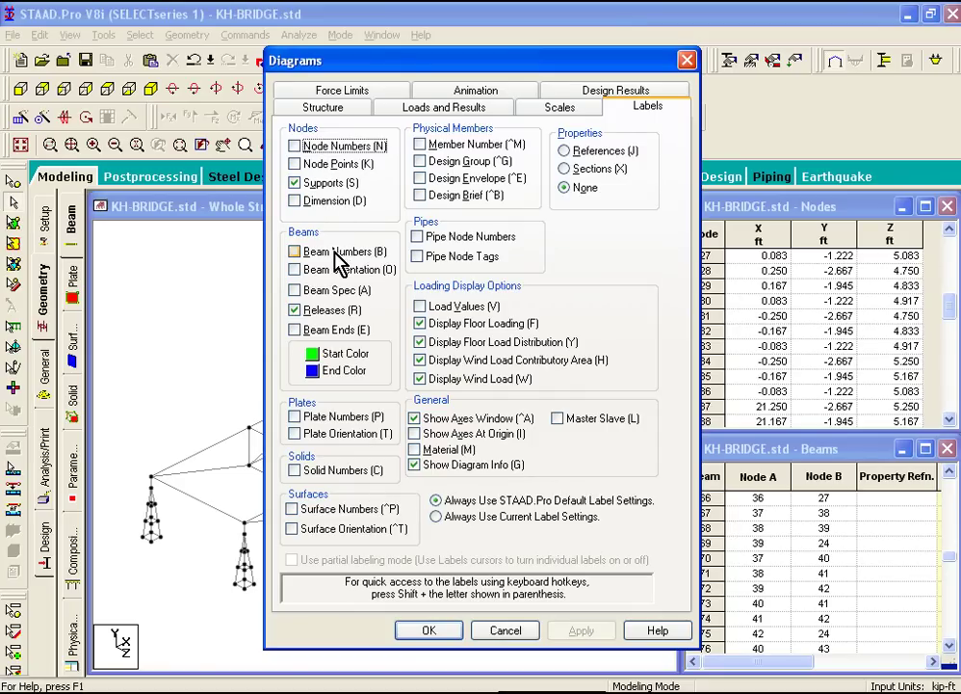
click(321, 338)
click(578, 632)
click(330, 331)
click(562, 634)
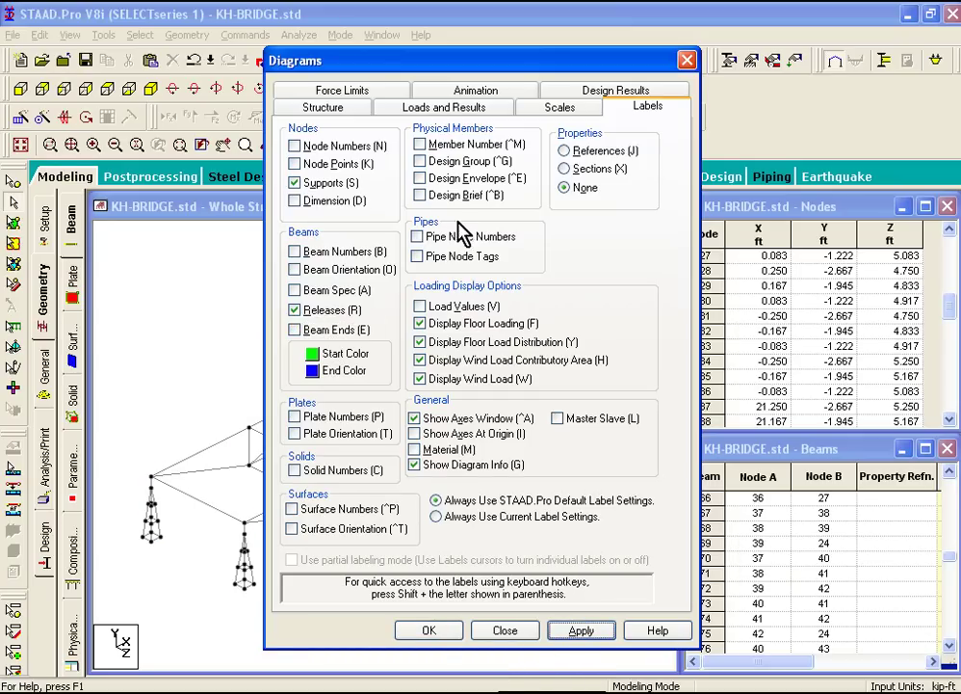
Close the Diagrams dialog with OK to show the unmarked four-tower bridge.
click(439, 637)
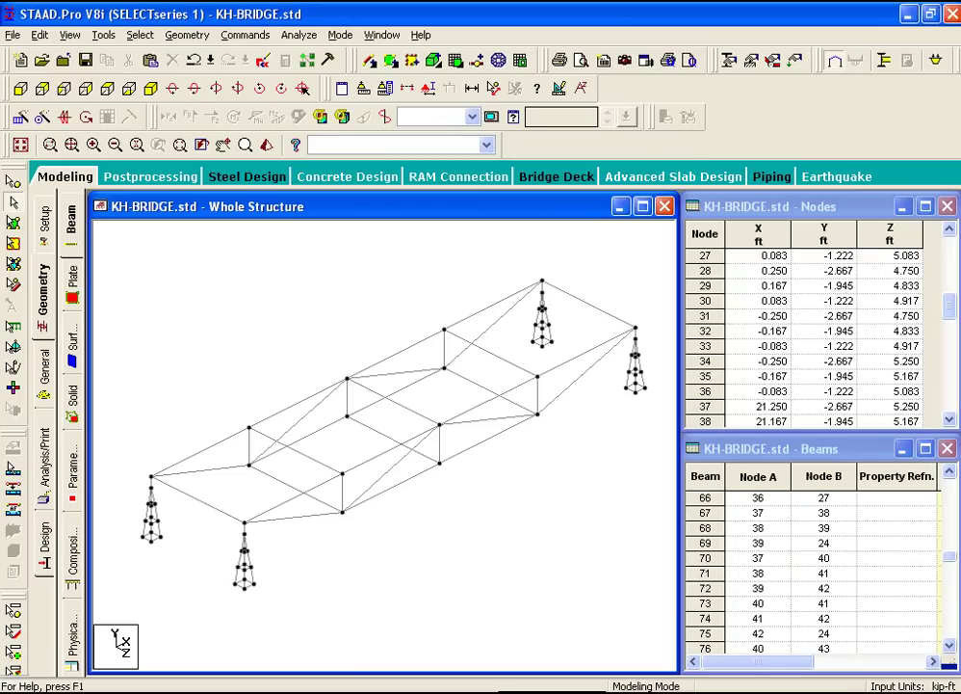